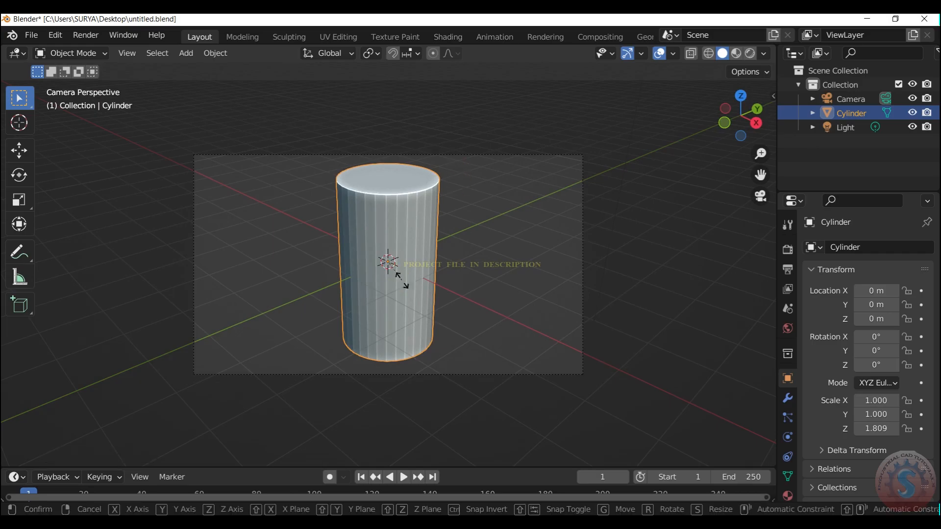
# Scale the cylinder down to 0.58 and flatten it along Z to a scale of about 0.153, forming a thin disc.
pyautogui.click(395, 253)
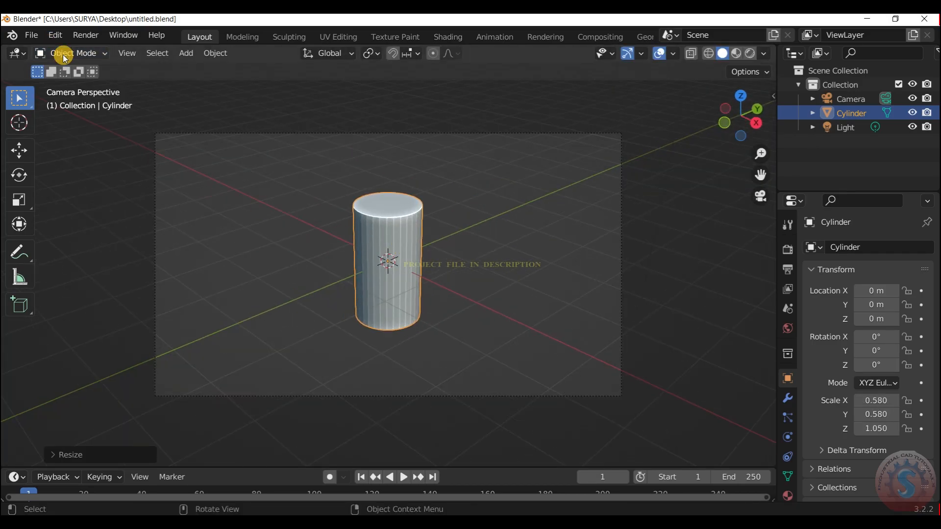
pyautogui.scroll(1, 354, 269)
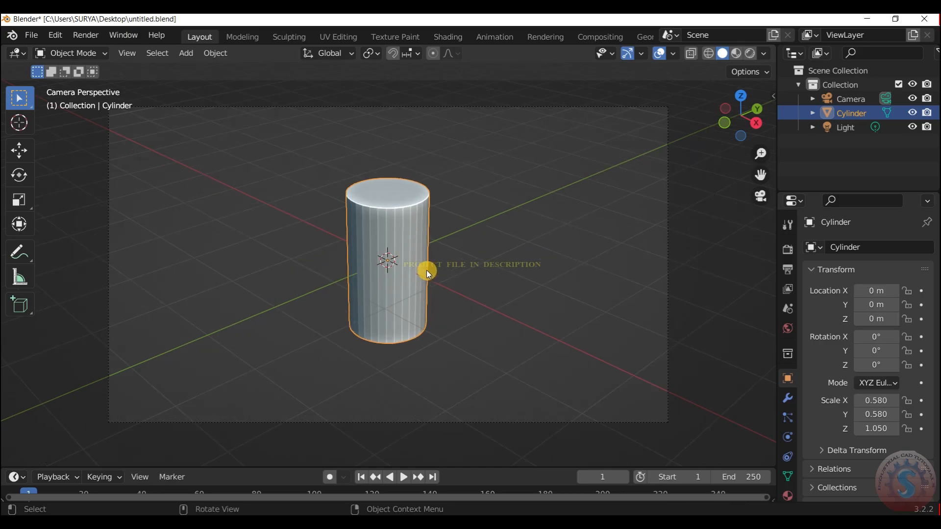
pyautogui.press('s')
pyautogui.press('z')
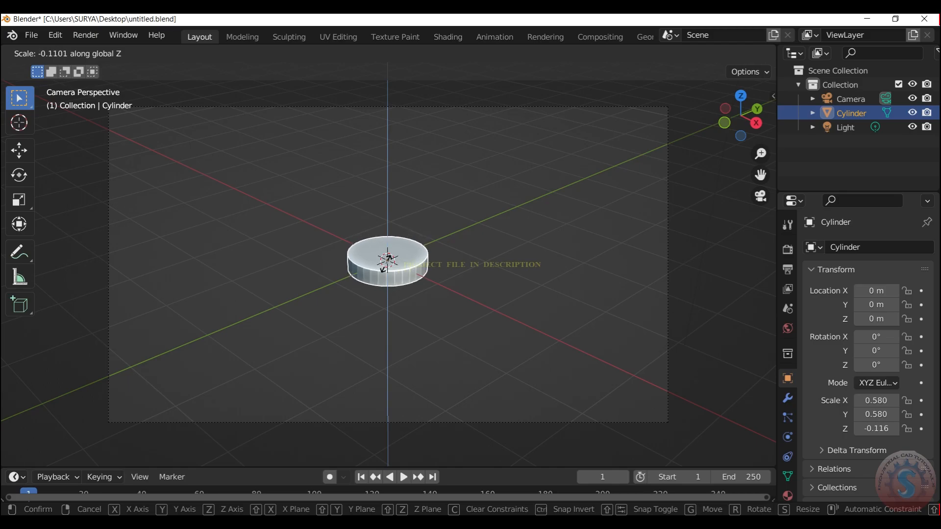
pyautogui.click(388, 269)
# Enter Edit Mode and add one centred horizontal loop cut around the disc's side wall.
pyautogui.click(90, 58)
pyautogui.click(86, 85)
pyautogui.scroll(4, 465, 312)
pyautogui.hotkey('ctrl', 'r')
pyautogui.click(431, 291)
pyautogui.rightClick(430, 290)
pyautogui.click(640, 192)
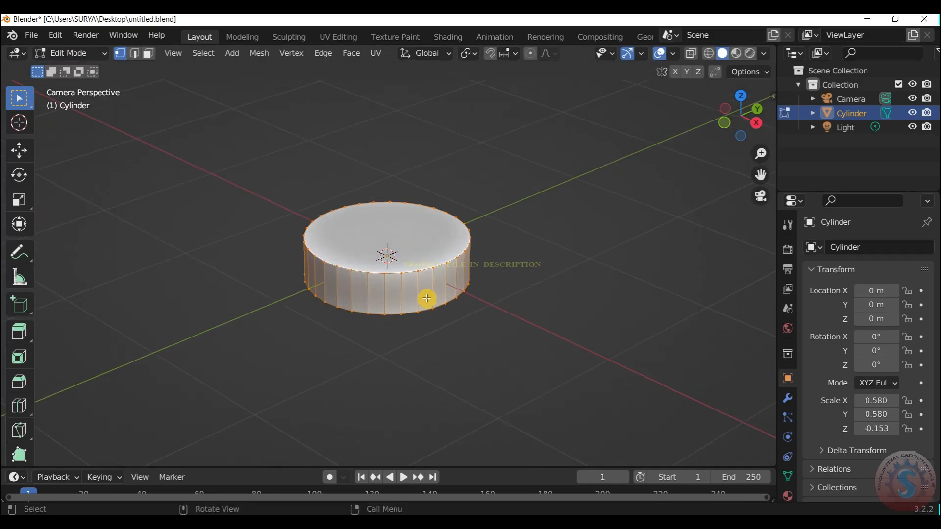
# Delete the disc's bottom face in face select mode.
pyautogui.moveTo(362, 407); pyautogui.dragTo(361, 302, button='middle')
pyautogui.click(147, 53)
pyautogui.click(405, 286)
pyautogui.press('x')
pyautogui.click(396, 319)
# Select the whole ring of side faces below the loop cut.
pyautogui.moveTo(720, 118); pyautogui.dragTo(416, 338)
pyautogui.scroll(4, 422, 324)
pyautogui.keyDown('alt'); pyautogui.click(430, 304); pyautogui.keyUp('alt')
# Set the viewport shading to Studio lighting with the second, neutral grey light preset.
pyautogui.click(763, 54)
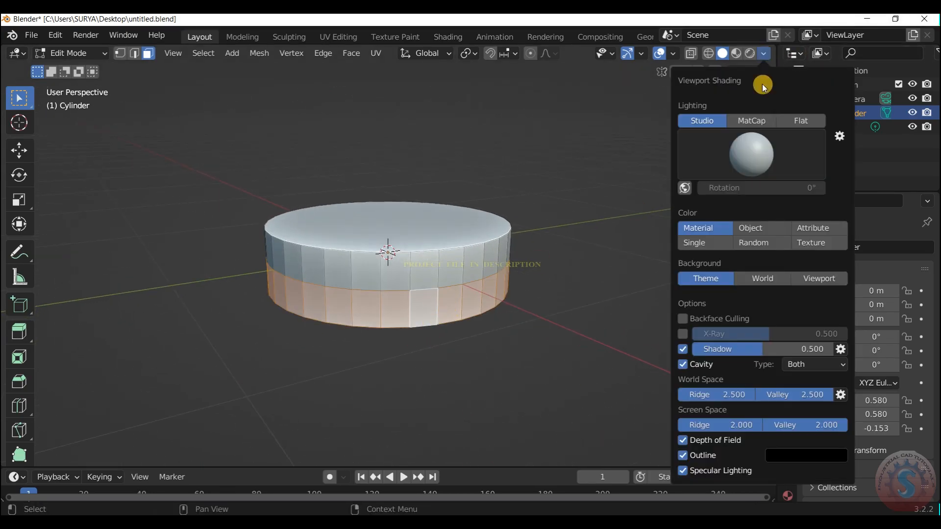
pyautogui.click(751, 120)
pyautogui.click(715, 120)
pyautogui.click(723, 155)
pyautogui.click(758, 204)
pyautogui.click(753, 162)
pyautogui.click(674, 204)
pyautogui.click(706, 162)
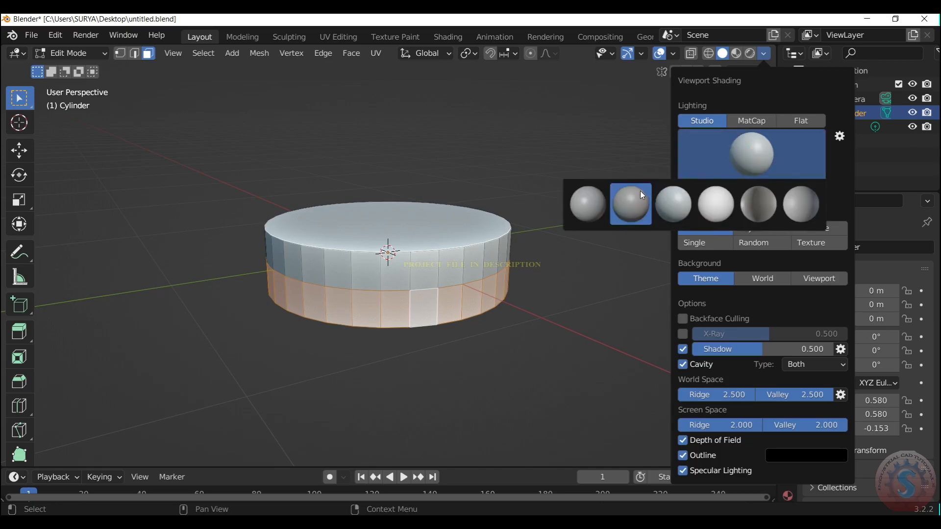
pyautogui.click(635, 200)
# Extrude the lower ring of side faces inward by scaling it to about 0.76.
pyautogui.scroll(-1, 481, 309)
pyautogui.scroll(2, 481, 309)
pyautogui.press('s')
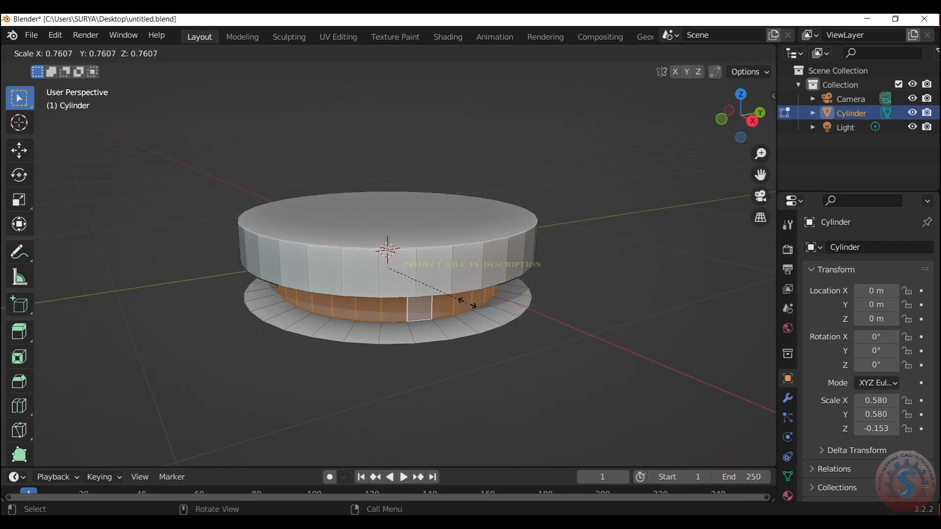
pyautogui.click(474, 307)
# Delete the leftover ring of faces around the underside of the base and save the file.
pyautogui.moveTo(474, 306); pyautogui.dragTo(509, 283, button='middle')
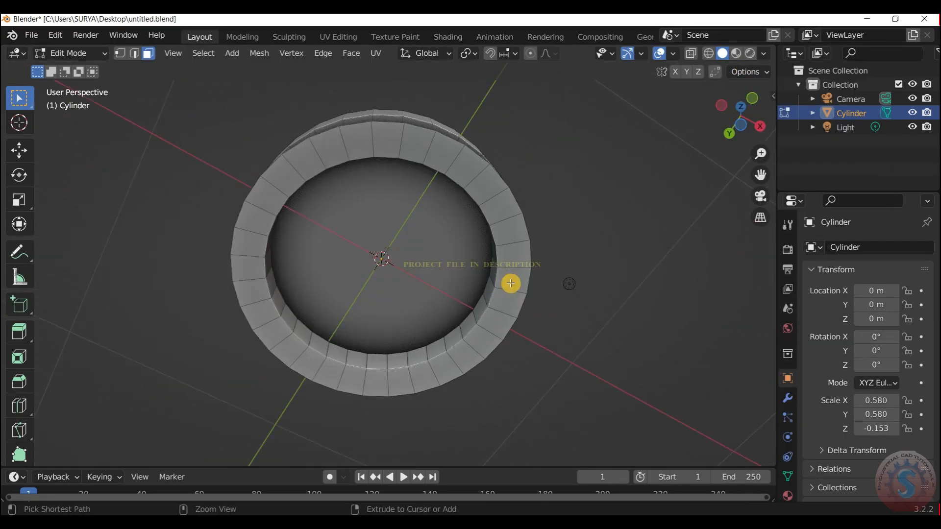
pyautogui.keyDown('alt'); pyautogui.click(516, 242); pyautogui.keyUp('alt')
pyautogui.press('x')
pyautogui.click(516, 242)
pyautogui.moveTo(731, 106); pyautogui.dragTo(707, 140)
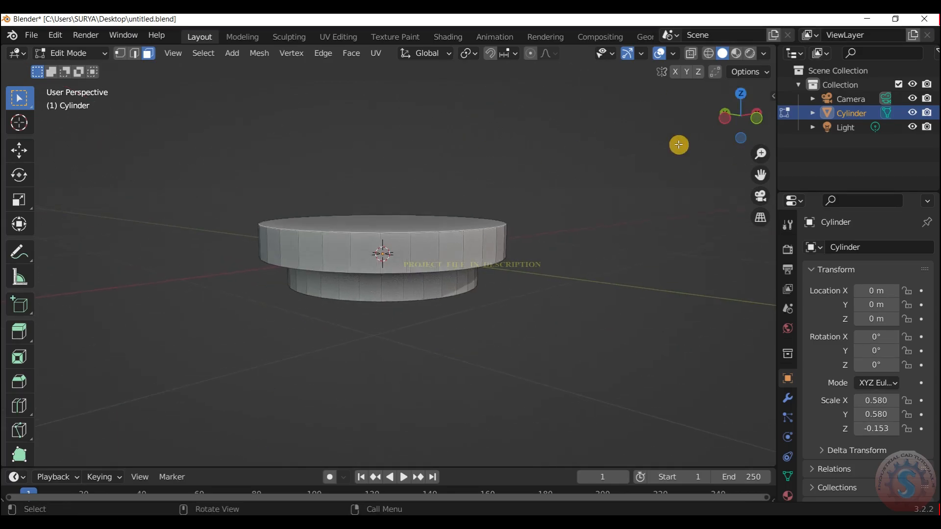
pyautogui.scroll(2, 716, 129)
pyautogui.hotkey('ctrl', 's')
# Delete the disc's top face to open up the base ring.
pyautogui.moveTo(731, 106)
pyautogui.mouseDown()
pyautogui.moveTo(751, 79)
pyautogui.moveTo(738, 117)
pyautogui.mouseUp()
pyautogui.press('x')
pyautogui.click(484, 255)
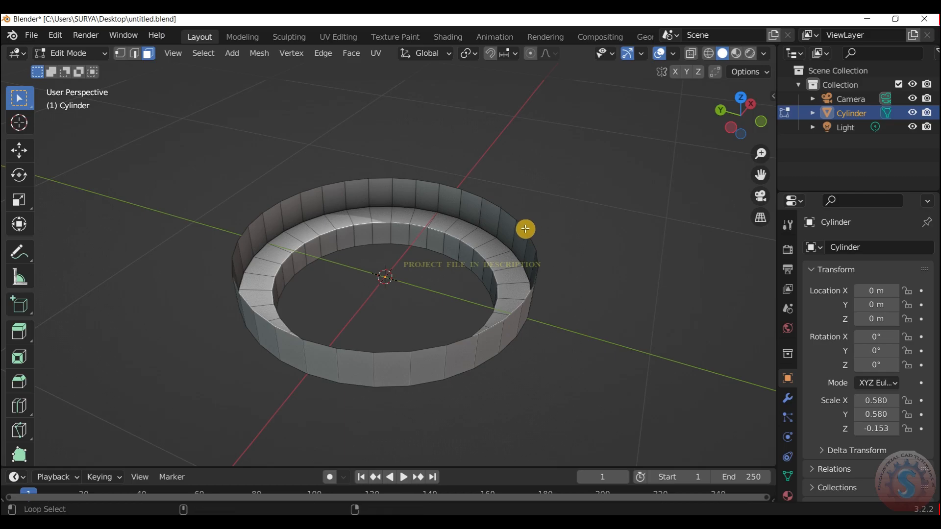
# Extrude the base's top outer edge loop inward by scaling, forming a flat ring around a small central hole.
pyautogui.keyDown('alt'); pyautogui.click(515, 225); pyautogui.keyUp('alt')
pyautogui.click(137, 51)
pyautogui.click(473, 194)
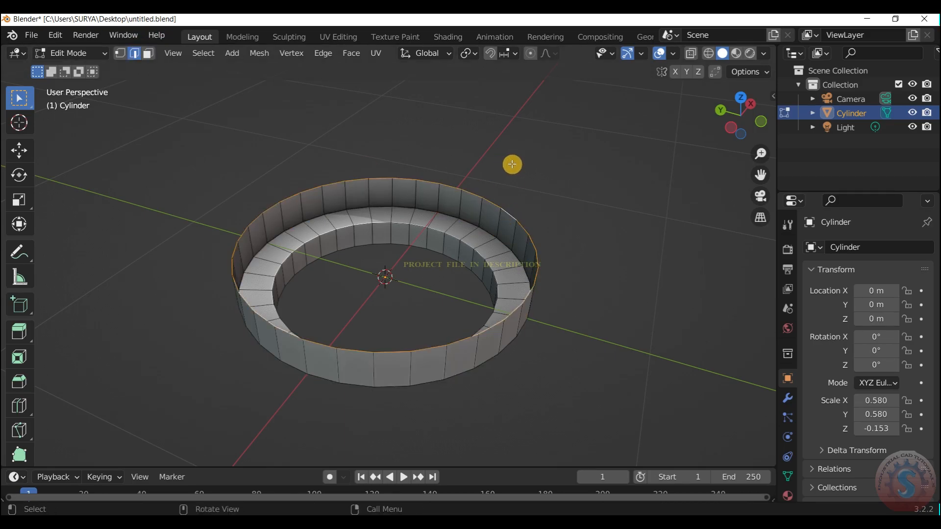
pyautogui.press('e')
pyautogui.press('s')
pyautogui.click(388, 203)
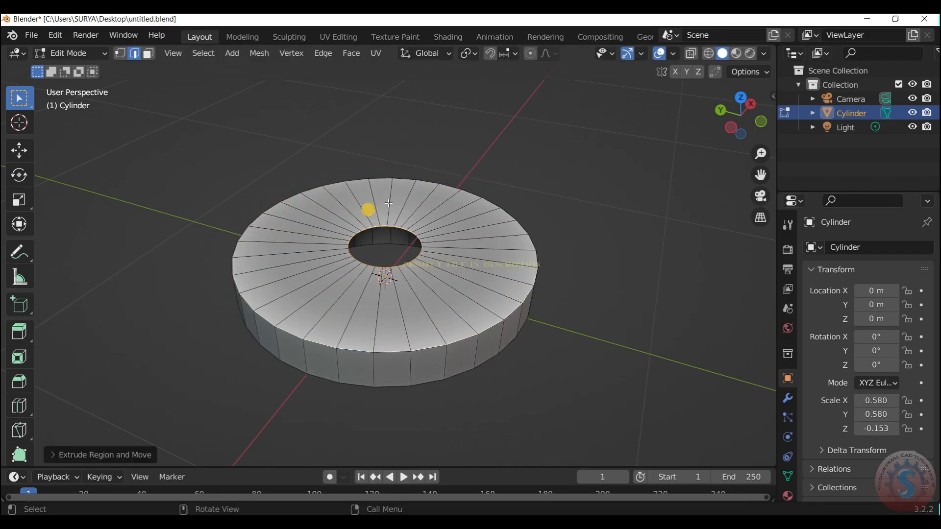
# Add a loop cut around the flat top ring and extrude it up along Z about 0.68 m as a tube.
pyautogui.click(390, 222)
pyautogui.press('e')
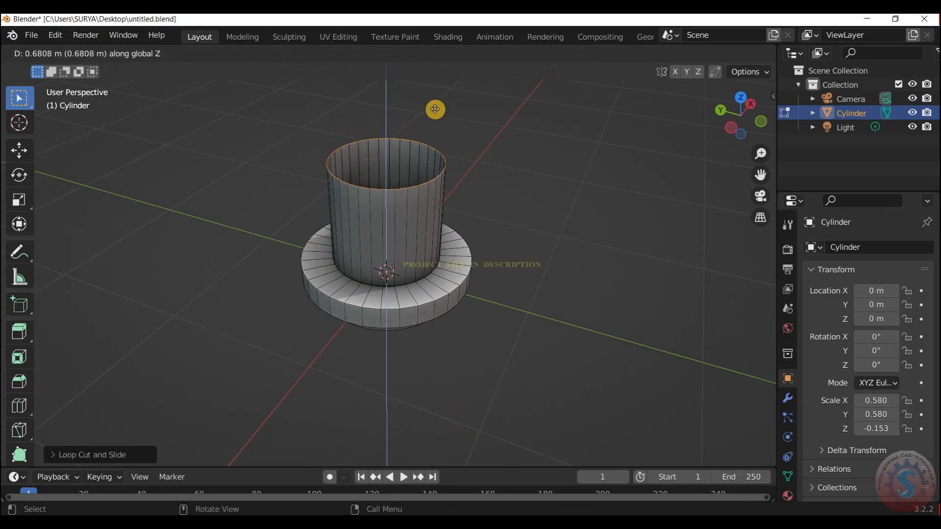
pyautogui.click(435, 109)
# Fill the open edge loop on the underside of the base with a face.
pyautogui.moveTo(752, 117)
pyautogui.mouseDown()
pyautogui.moveTo(735, 139)
pyautogui.moveTo(633, 157)
pyautogui.moveTo(260, 111)
pyautogui.moveTo(799, 112)
pyautogui.moveTo(752, 114)
pyautogui.moveTo(750, 172)
pyautogui.moveTo(741, 116)
pyautogui.moveTo(741, 128)
pyautogui.mouseUp()
pyautogui.scroll(3, 738, 117)
pyautogui.scroll(1, 415, 278)
pyautogui.press('f')
pyautogui.click(650, 218)
pyautogui.scroll(2, 434, 176)
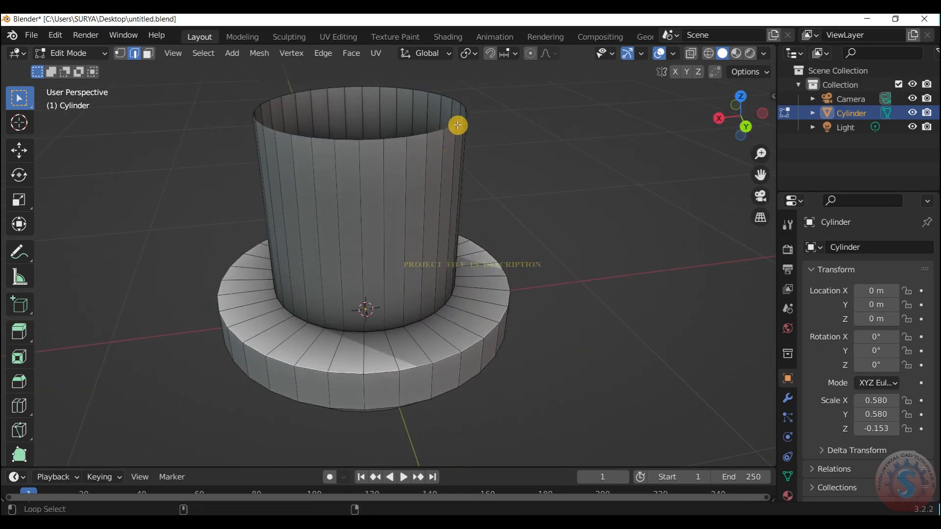
# Select the edge loop at the open upper end of the tube.
pyautogui.keyDown('alt'); pyautogui.keyDown('shift'); pyautogui.click(480, 118); pyautogui.keyUp('shift'); pyautogui.keyUp('alt')
pyautogui.scroll(-2, 706, 165)
pyautogui.moveTo(760, 175); pyautogui.dragTo(784, 262)
pyautogui.scroll(2, 498, 274)
pyautogui.press('e')
pyautogui.press('s')
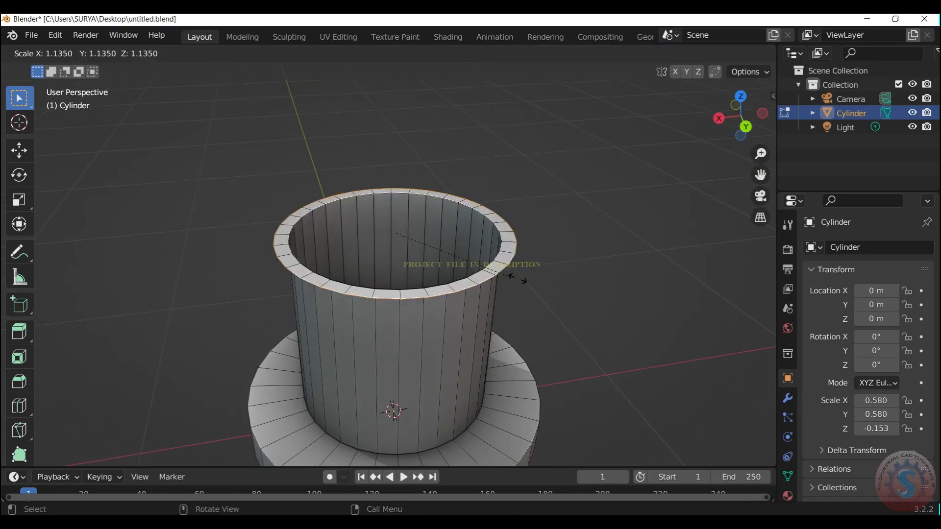
pyautogui.rightClick(451, 249)
# Extrude the tube's upper edge loop along Z and scale it to about half its width, forming a sloped shoulder.
pyautogui.press('e')
pyautogui.press('z')
pyautogui.click(535, 201)
pyautogui.press('s')
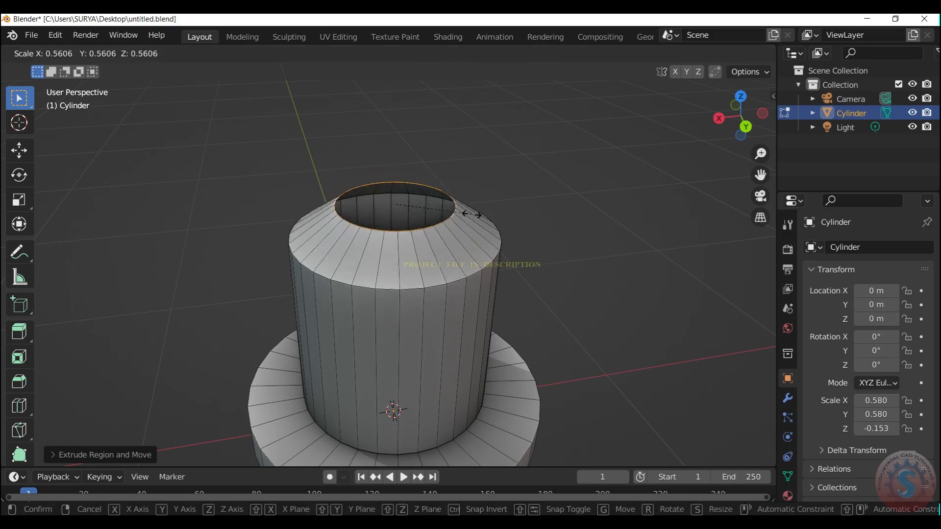
pyautogui.click(461, 220)
# Extrude the shoulder's opening inward as a flat rim and extrude the inner edge about 0.05 m down along Z.
pyautogui.scroll(1, 466, 227)
pyautogui.press('e')
pyautogui.press('s')
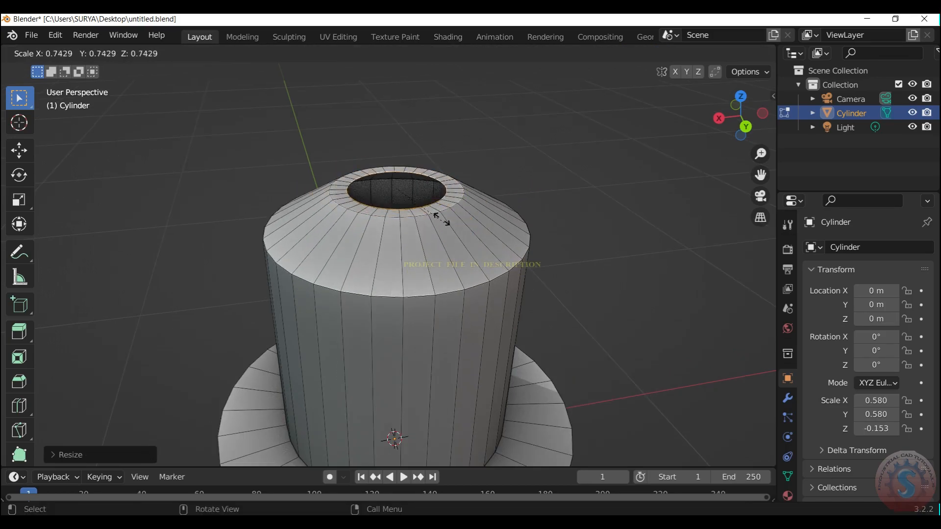
pyautogui.click(431, 212)
pyautogui.press('e')
pyautogui.press('z')
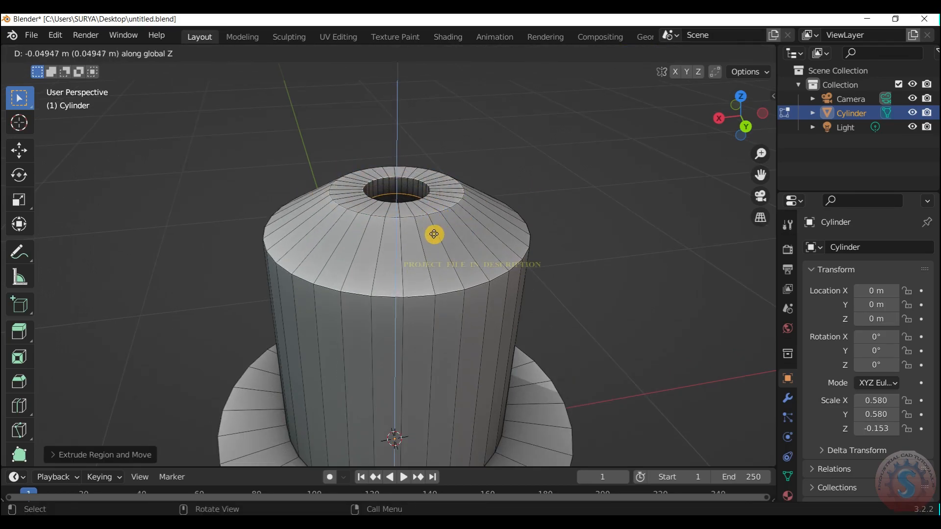
pyautogui.click(434, 234)
# Inset the lower edge of the top hole, extrude it along Z to shape the recess, and save the file.
pyautogui.press('i')
pyautogui.click(433, 216)
pyautogui.moveTo(748, 118); pyautogui.dragTo(743, 89)
pyautogui.press('e')
pyautogui.press('z')
pyautogui.press('z')
pyautogui.click(481, 288)
pyautogui.scroll(-4, 639, 123)
pyautogui.hotkey('ctrl', 's')
# Examine the stepped cylinder from the camera view and from several angles.
pyautogui.press('KP_0')
pyautogui.press('KP_0')
pyautogui.moveTo(741, 118); pyautogui.dragTo(790, 176)
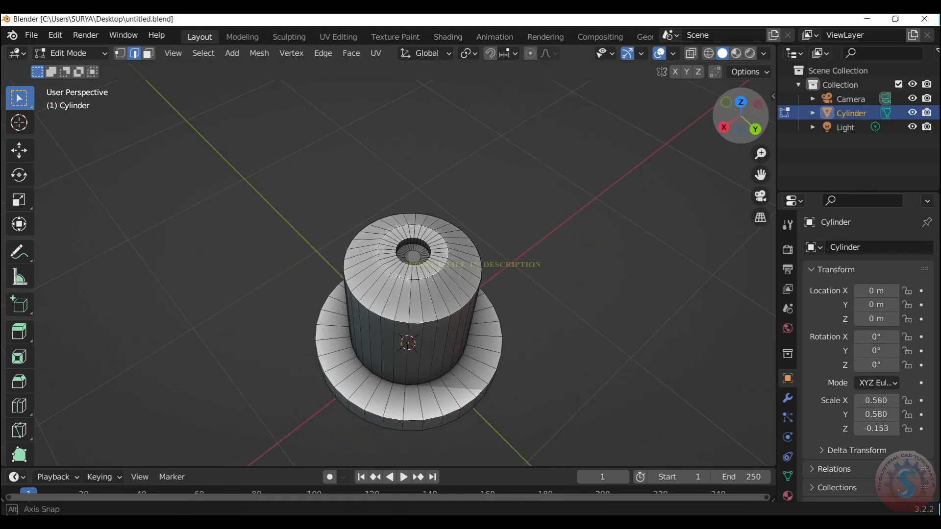
pyautogui.scroll(2, 441, 273)
pyautogui.scroll(1, 430, 277)
pyautogui.scroll(-4, 609, 227)
pyautogui.moveTo(740, 122); pyautogui.dragTo(402, 342)
pyautogui.scroll(1, 609, 227)
pyautogui.scroll(-2, 746, 109)
pyautogui.moveTo(402, 341); pyautogui.dragTo(347, 357, button='middle')
# Add centred loop cuts around the base flange.
pyautogui.scroll(4, 402, 342)
pyautogui.hotkey('ctrl', 'r')
pyautogui.doubleClick(424, 362)
# Add evenly spaced loop cuts around the tube body and raise the number of cuts for a denser grid.
pyautogui.hotkey('ctrl', 'r')
pyautogui.scroll(1, 455, 285)
pyautogui.doubleClick(456, 285)
pyautogui.click(112, 455)
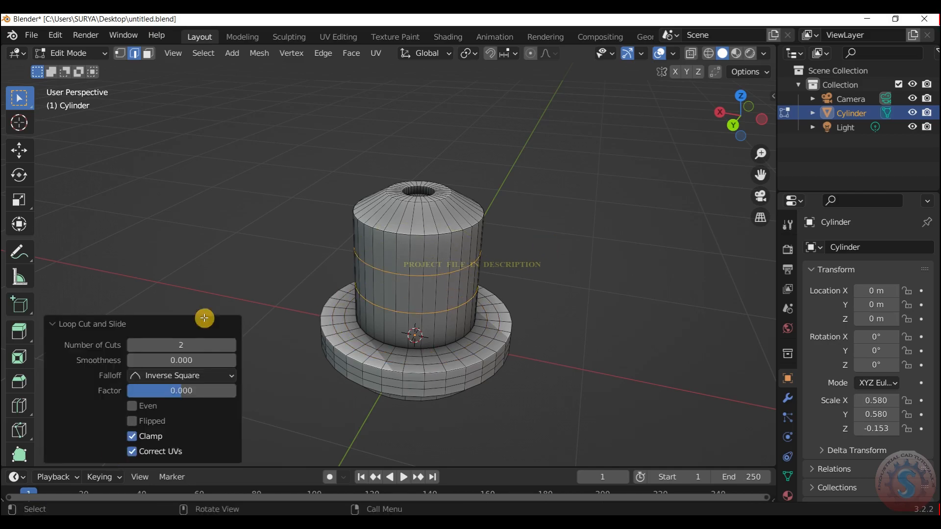
pyautogui.click(175, 200)
# Add three evenly spaced loop cuts around the sloped shoulder.
pyautogui.moveTo(719, 126); pyautogui.dragTo(721, 158)
pyautogui.hotkey('ctrl', 'r')
pyautogui.scroll(2, 462, 311)
pyautogui.doubleClick(463, 311)
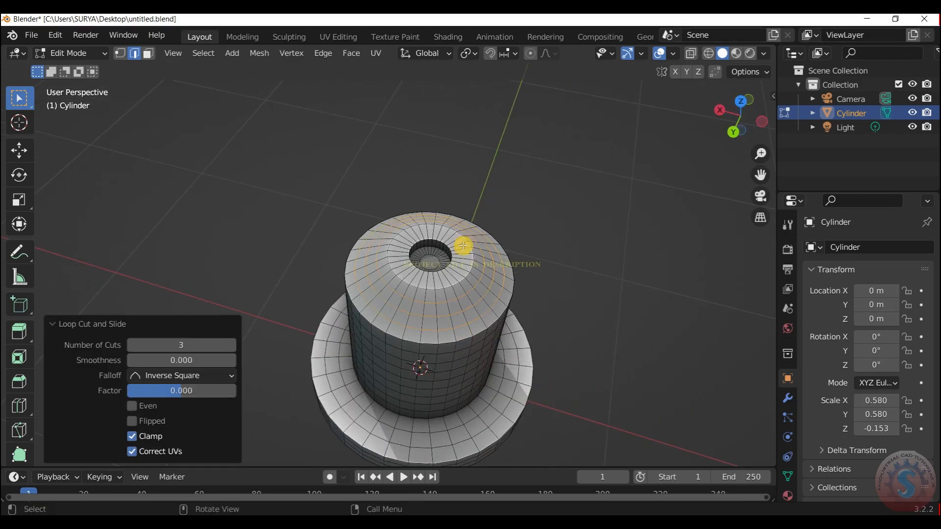
# Add two evenly spaced loop cuts around the flat rim of the top opening.
pyautogui.scroll(2, 588, 158)
pyautogui.hotkey('ctrl', 'r')
pyautogui.scroll(1, 492, 263)
pyautogui.doubleClick(491, 262)
pyautogui.click(666, 149)
# Add two evenly spaced loop cuts around the wall of the recess inside the top opening.
pyautogui.moveTo(739, 116); pyautogui.dragTo(731, 119)
pyautogui.scroll(6, 399, 190)
pyautogui.hotkey('ctrl', 'r')
pyautogui.scroll(1, 452, 236)
pyautogui.doubleClick(452, 236)
pyautogui.hotkey('ctrl', 'r')
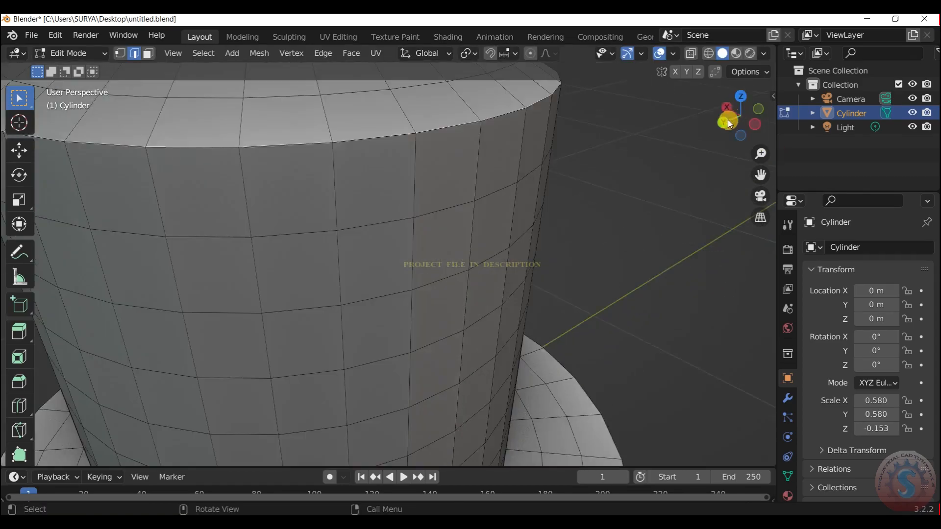
# Examine the subdivided body, base and underside from several angles and save the file.
pyautogui.scroll(-7, 731, 119)
pyautogui.moveTo(761, 175); pyautogui.dragTo(807, 259)
pyautogui.scroll(6, 734, 117)
pyautogui.moveTo(734, 117); pyautogui.dragTo(739, 127)
pyautogui.scroll(-4, 737, 120)
pyautogui.moveTo(760, 178); pyautogui.dragTo(760, 2)
pyautogui.scroll(4, 722, 108)
pyautogui.moveTo(731, 131); pyautogui.dragTo(748, 115)
pyautogui.scroll(-4, 722, 108)
pyautogui.scroll(-2, 743, 122)
pyautogui.scroll(1, 743, 122)
pyautogui.scroll(-3, 745, 107)
pyautogui.hotkey('ctrl', 's')
pyautogui.scroll(3, 743, 111)
pyautogui.scroll(-1, 740, 114)
pyautogui.scroll(3, 731, 104)
pyautogui.moveTo(760, 175)
pyautogui.mouseDown()
pyautogui.moveTo(760, 191)
pyautogui.moveTo(756, 175)
pyautogui.mouseUp()
pyautogui.moveTo(734, 116); pyautogui.dragTo(735, 147)
pyautogui.scroll(1, 608, 240)
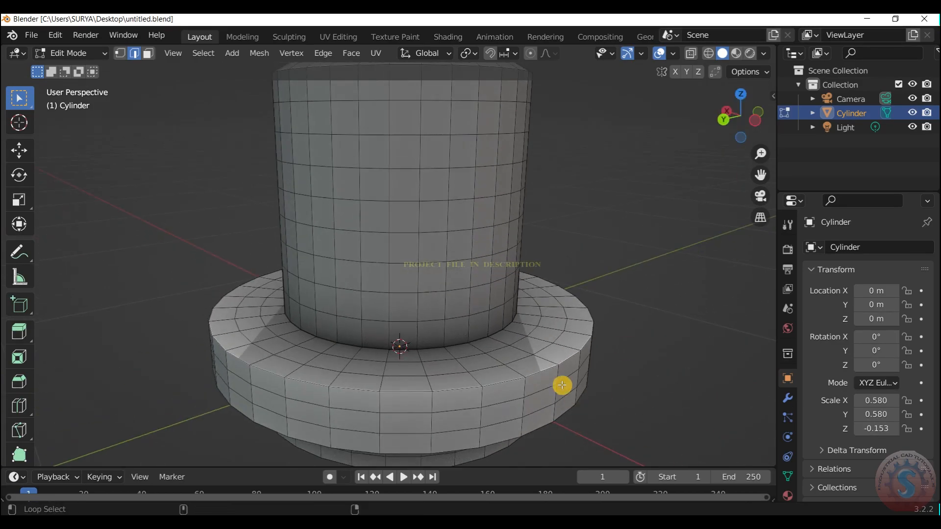
pyautogui.hotkey('ctrl', 'b')
pyautogui.rightClick(655, 349)
pyautogui.hotkey('ctrl', 'z')
# Save the file and apply the cylinder's scale in Object Mode.
pyautogui.moveTo(763, 176); pyautogui.dragTo(733, 113)
pyautogui.hotkey('ctrl', 's')
pyautogui.press('Tab')
pyautogui.scroll(-5, 658, 174)
pyautogui.moveTo(738, 116)
pyautogui.mouseDown()
pyautogui.moveTo(734, 142)
pyautogui.moveTo(708, 119)
pyautogui.moveTo(744, 118)
pyautogui.mouseUp()
pyautogui.scroll(1, 522, 242)
pyautogui.rightClick(521, 246)
pyautogui.hotkey('ctrl', 'a')
pyautogui.click(534, 179)
# Return to Edit Mode, bevel the outer edge loops of the base flange, and save the file.
pyautogui.press('Tab')
pyautogui.scroll(1, 433, 319)
pyautogui.scroll(1, 536, 249)
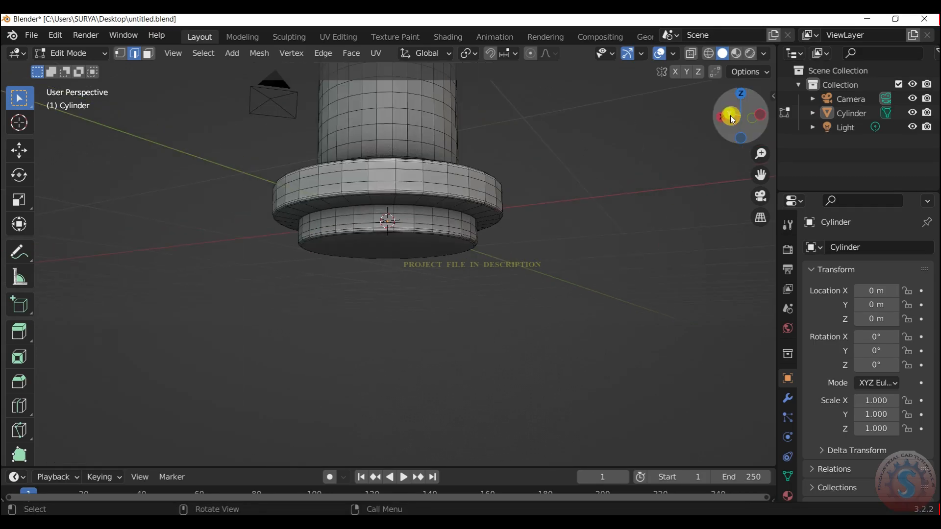
pyautogui.moveTo(731, 119); pyautogui.dragTo(734, 132)
pyautogui.hotkey('ctrl', 's')
pyautogui.scroll(3, 740, 164)
pyautogui.scroll(1, 483, 362)
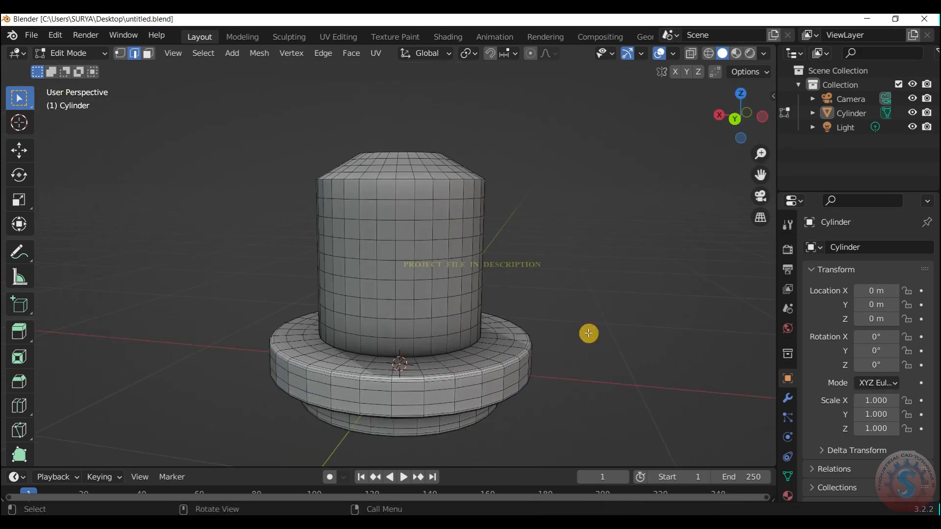
pyautogui.moveTo(760, 175); pyautogui.dragTo(760, 85)
pyautogui.moveTo(737, 140); pyautogui.dragTo(737, 153)
pyautogui.scroll(3, 541, 293)
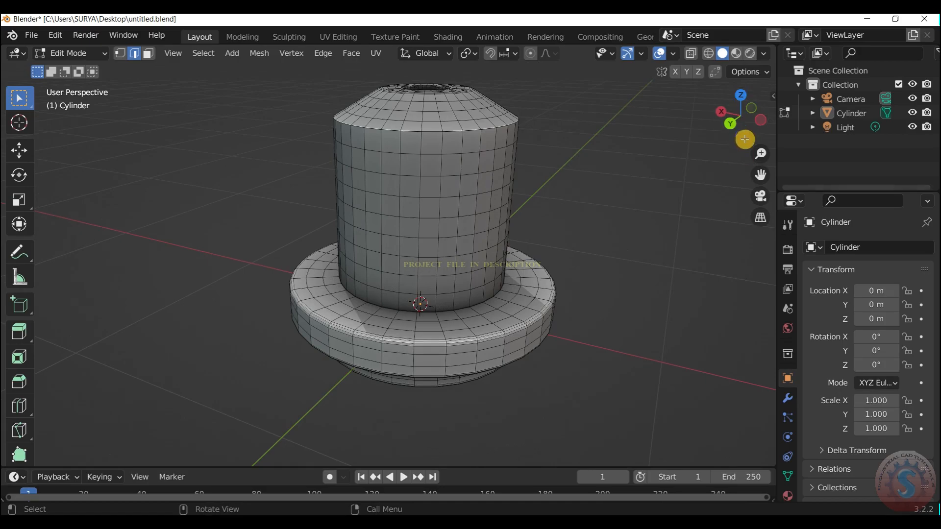
# Examine the bevelled part from several angles and through the camera view.
pyautogui.moveTo(745, 139); pyautogui.dragTo(740, 90)
pyautogui.scroll(-2, 756, 111)
pyautogui.scroll(4, 746, 121)
pyautogui.scroll(2, 746, 121)
pyautogui.scroll(-2, 745, 123)
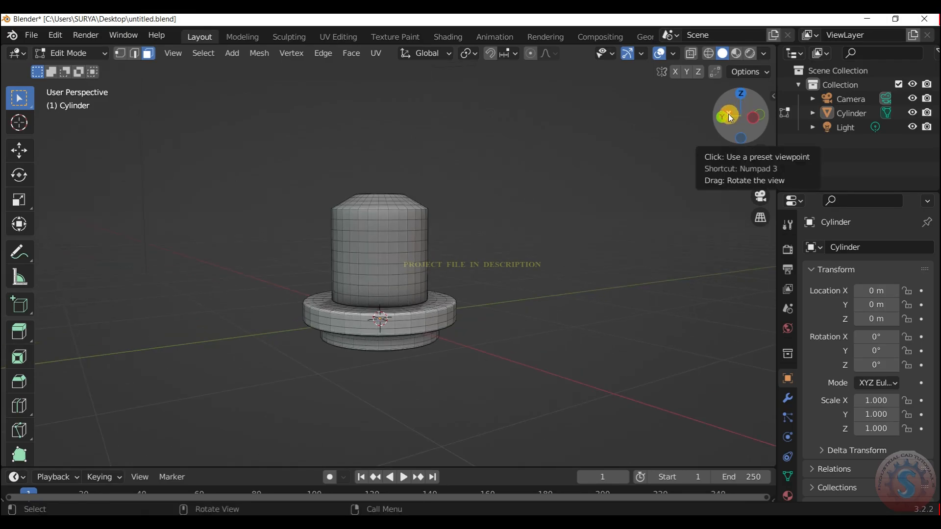
pyautogui.scroll(-1, 729, 110)
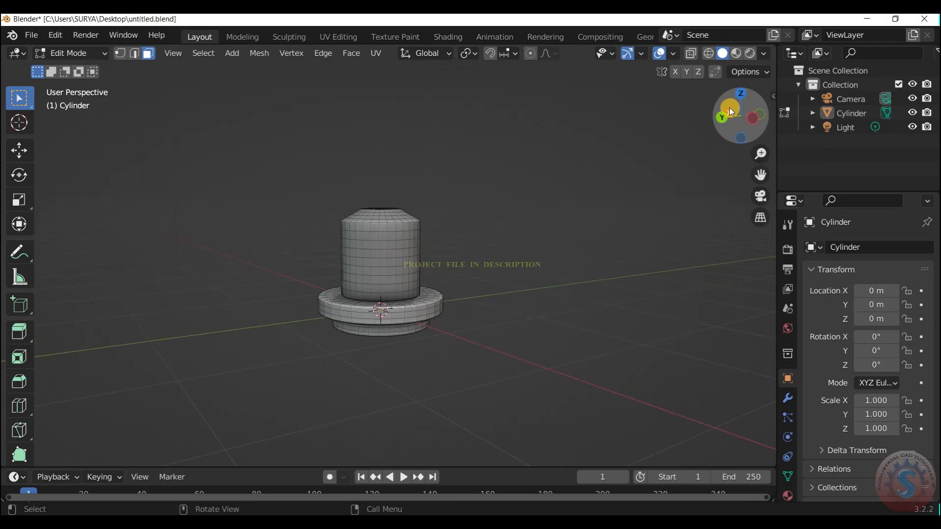
pyautogui.scroll(-2, 691, 135)
pyautogui.press('KP_0')
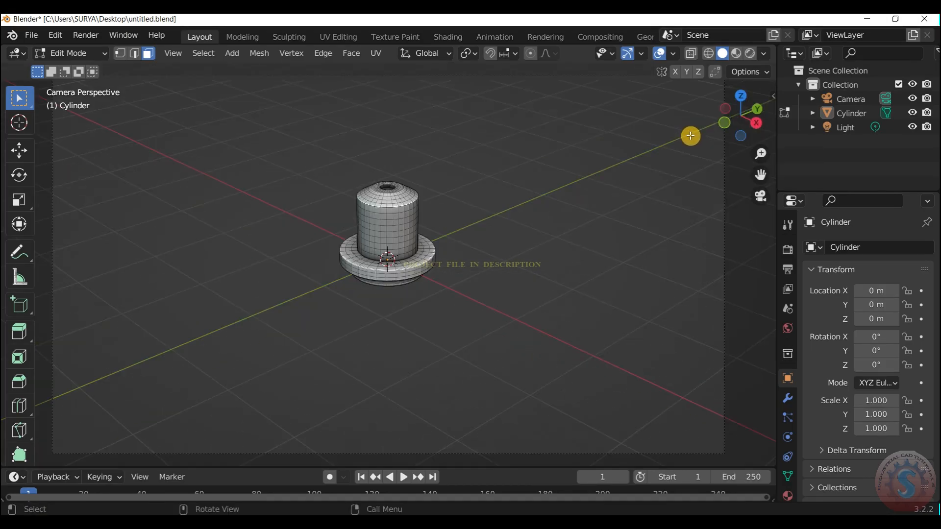
pyautogui.scroll(4, 490, 191)
pyautogui.moveTo(761, 175); pyautogui.dragTo(775, 274)
pyautogui.scroll(1, 742, 101)
pyautogui.scroll(1, 742, 102)
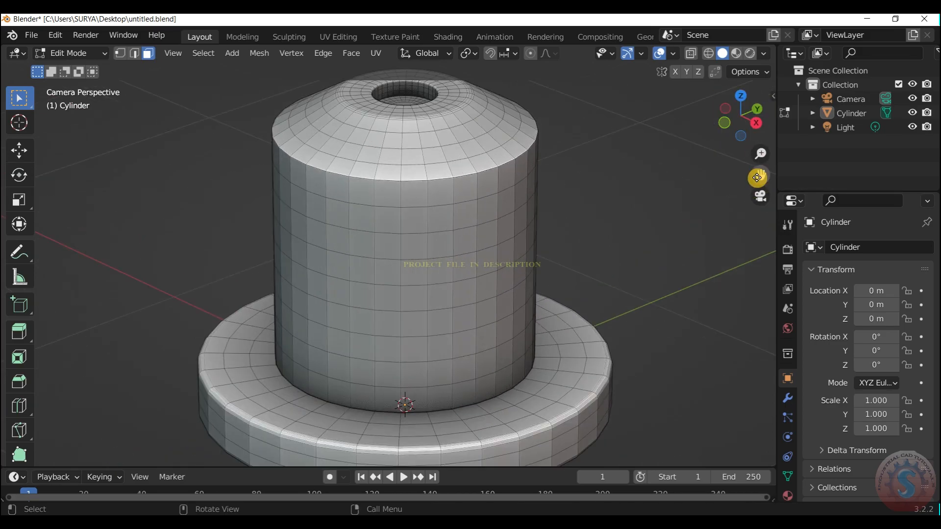
pyautogui.scroll(-3, 740, 105)
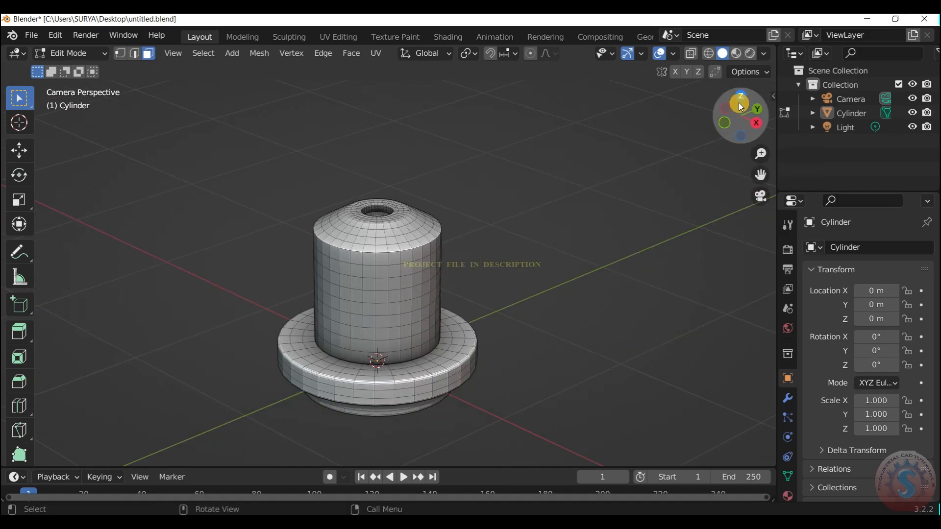
# Inset the round face at the bottom of the top recess twice toward its centre.
pyautogui.moveTo(757, 175); pyautogui.dragTo(736, 44)
pyautogui.scroll(-3, 755, 172)
pyautogui.scroll(7, 735, 137)
pyautogui.moveTo(739, 122); pyautogui.dragTo(739, 225)
pyautogui.press('2')
pyautogui.scroll(1, 383, 153)
pyautogui.click(390, 140)
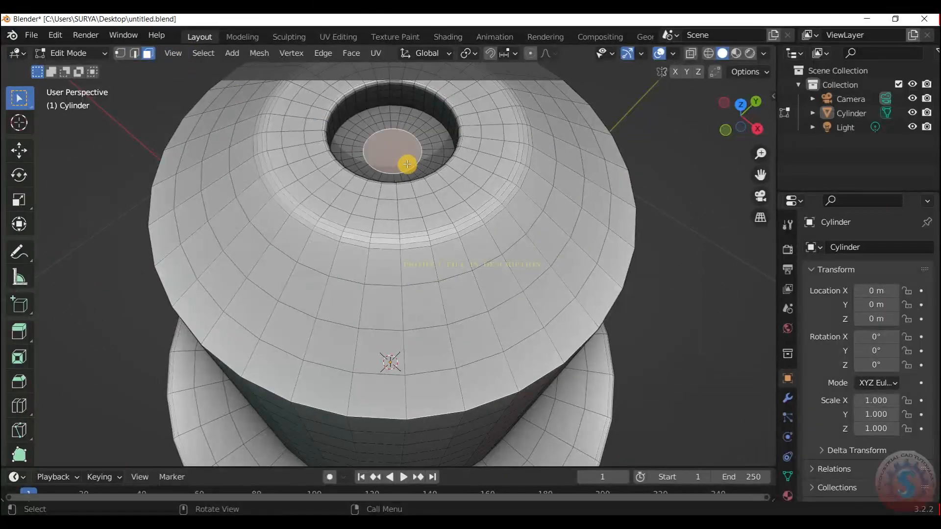
pyautogui.press('i')
pyautogui.click(426, 165)
pyautogui.press('i')
pyautogui.click(416, 159)
pyautogui.click(633, 128)
# Add a Subdivision Surface modifier to the cylinder in Object Mode.
pyautogui.scroll(-2, 757, 120)
pyautogui.moveTo(757, 121); pyautogui.dragTo(737, 124)
pyautogui.press('Tab')
pyautogui.click(303, 161)
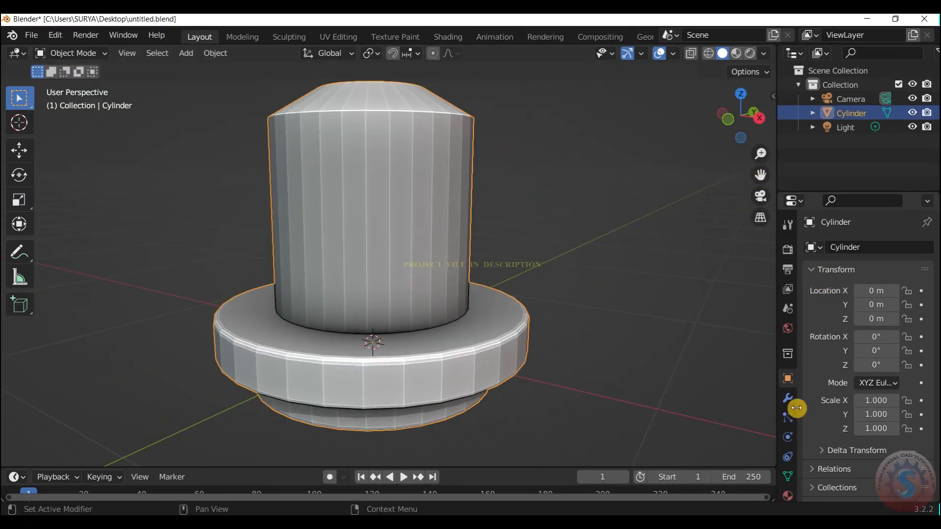
pyautogui.click(787, 476)
pyautogui.click(788, 496)
pyautogui.click(788, 398)
pyautogui.click(856, 250)
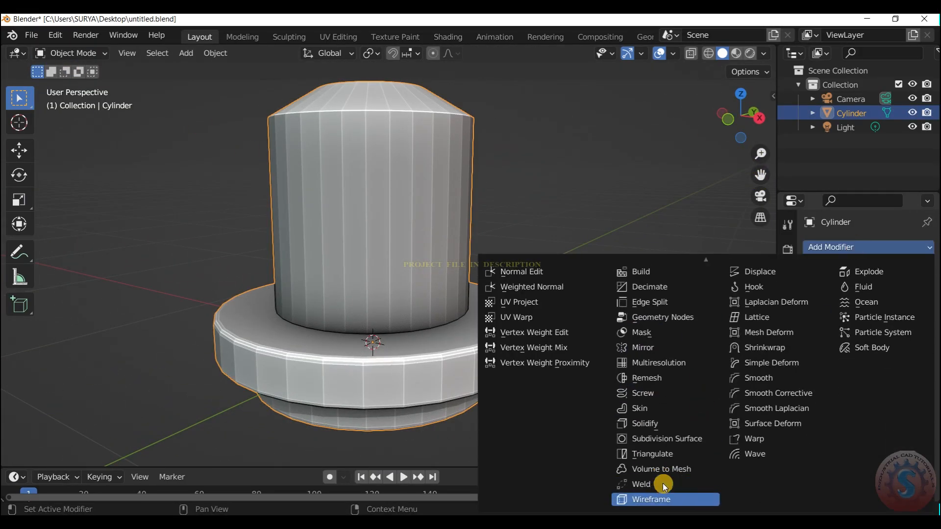
pyautogui.click(595, 180)
# Bevel the edge loop where the tubular body meets the base flange.
pyautogui.moveTo(754, 133); pyautogui.dragTo(751, 146)
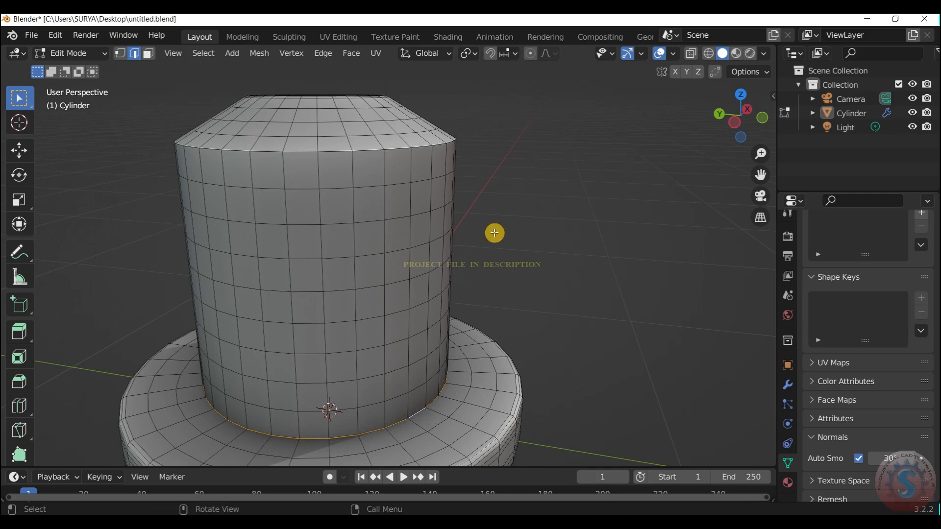
pyautogui.hotkey('ctrl', 'b')
pyautogui.click(525, 248)
# Bevel the edge loop between the body's vertical wall and its tapered top.
pyautogui.scroll(-4, 704, 248)
pyautogui.moveTo(741, 115)
pyautogui.mouseDown()
pyautogui.moveTo(706, 162)
pyautogui.moveTo(725, 44)
pyautogui.moveTo(740, 127)
pyautogui.mouseUp()
pyautogui.scroll(3, 750, 147)
pyautogui.moveTo(760, 175); pyautogui.dragTo(735, 294)
pyautogui.moveTo(740, 115)
pyautogui.mouseDown()
pyautogui.moveTo(725, 140)
pyautogui.moveTo(716, 91)
pyautogui.moveTo(729, 118)
pyautogui.mouseUp()
pyautogui.scroll(-2, 741, 118)
pyautogui.scroll(2, 436, 162)
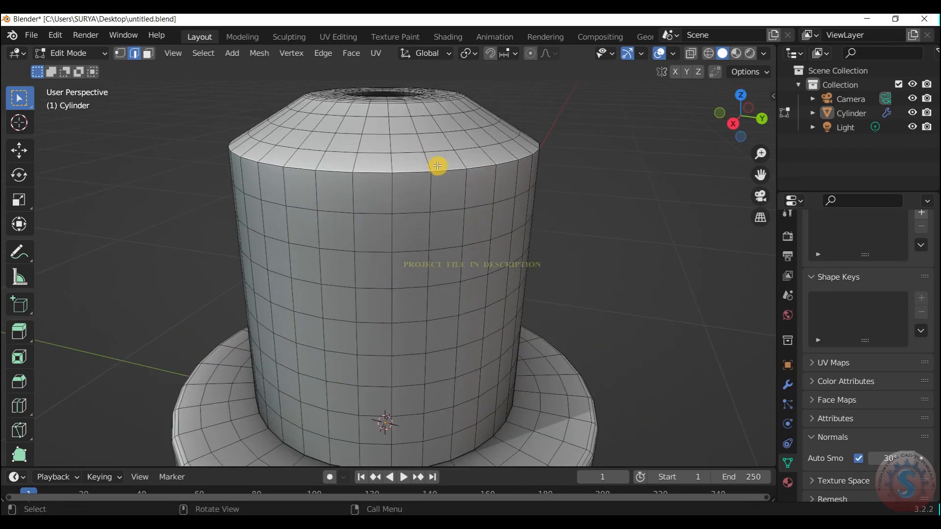
pyautogui.keyDown('alt'); pyautogui.click(453, 170); pyautogui.keyUp('alt')
pyautogui.hotkey('ctrl', 'b')
pyautogui.click(603, 169)
pyautogui.click(653, 141)
# Examine the bevelled part through the camera view and switch to face selection.
pyautogui.scroll(-3, 653, 146)
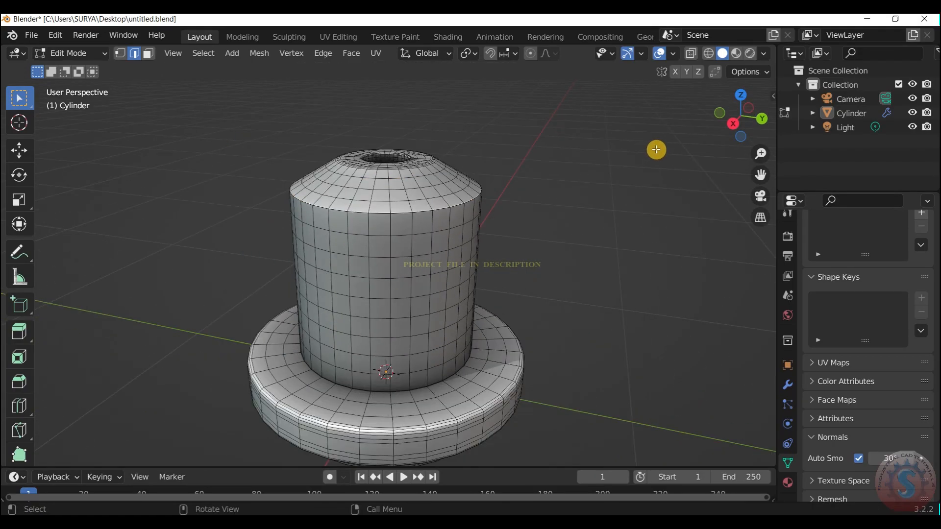
pyautogui.scroll(-2, 657, 150)
pyautogui.moveTo(760, 175); pyautogui.dragTo(737, 118)
pyautogui.scroll(-1, 668, 150)
pyautogui.press('KP_0')
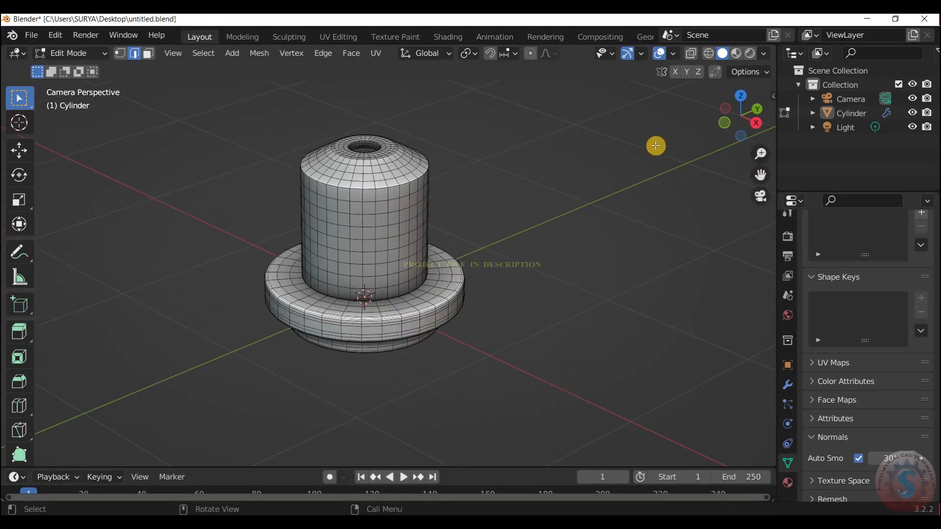
pyautogui.scroll(-5, 483, 290)
pyautogui.scroll(-4, 482, 290)
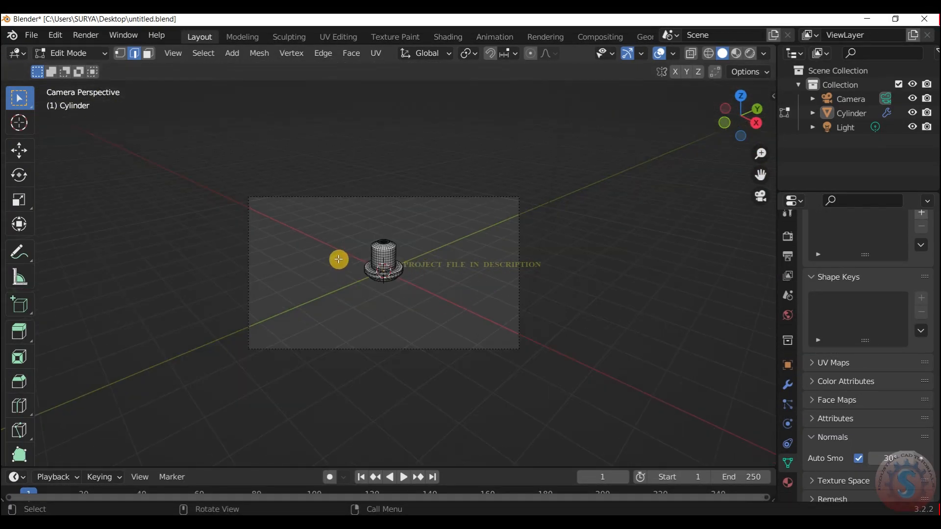
pyautogui.scroll(8, 338, 259)
pyautogui.press('3')
pyautogui.moveTo(338, 260); pyautogui.dragTo(361, 202, button='middle')
pyautogui.moveTo(444, 296); pyautogui.dragTo(436, 327)
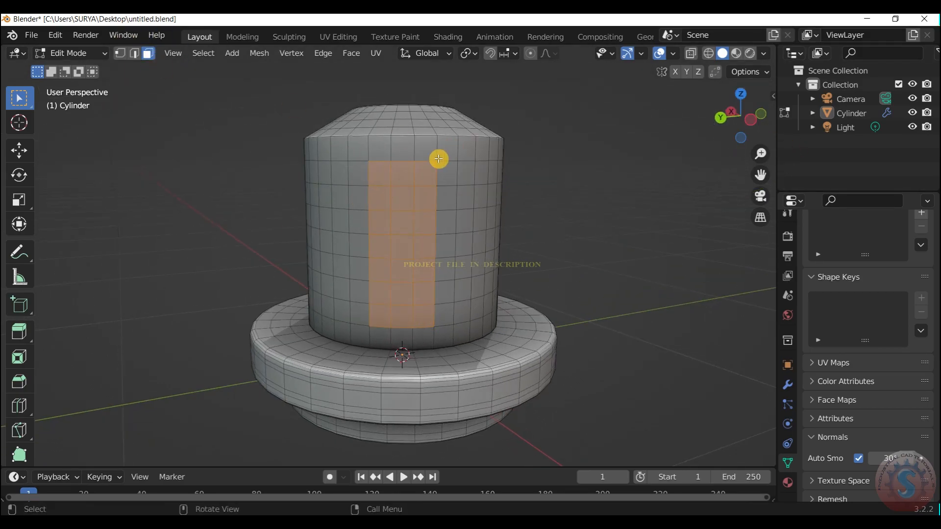
pyautogui.hotkey('alt', 'a')
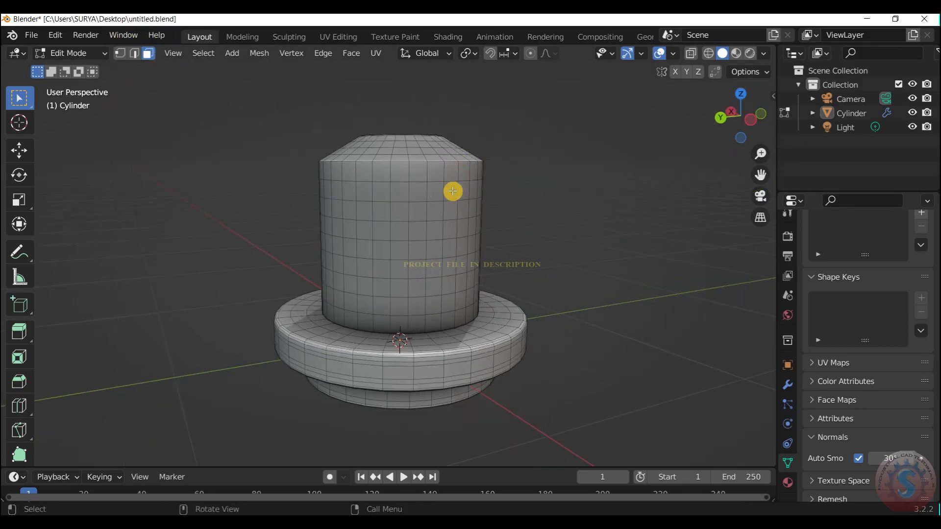
# Separate a vertical strip of wall faces two columns wide from the body and select the new object in Object Mode.
pyautogui.press('KP_3')
pyautogui.moveTo(390, 292); pyautogui.dragTo(390, 292)
pyautogui.moveTo(390, 292); pyautogui.dragTo(365, 241, button='middle')
pyautogui.moveTo(760, 175); pyautogui.dragTo(747, 128)
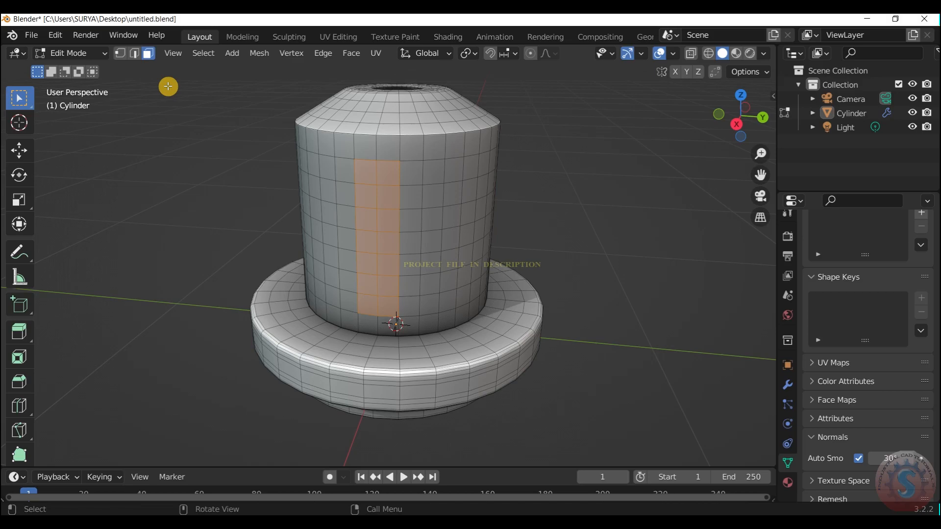
pyautogui.scroll(2, 357, 210)
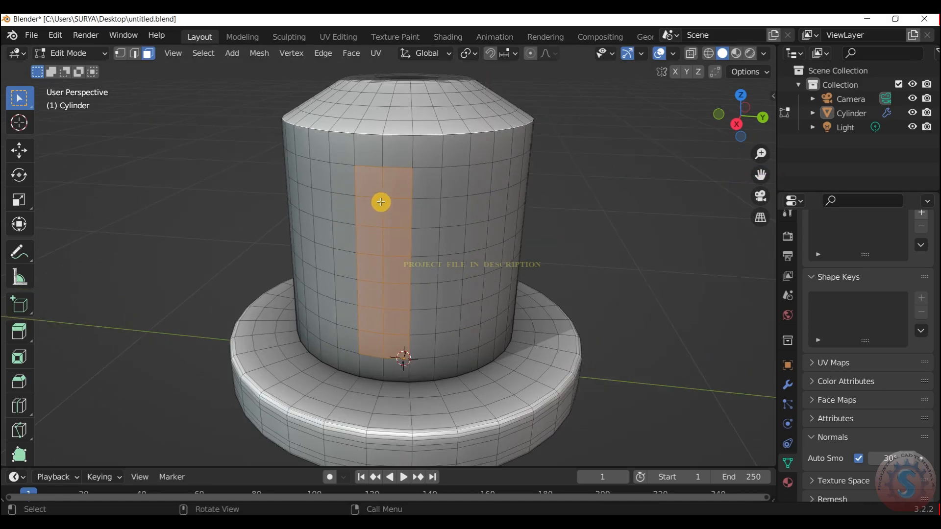
pyautogui.press('p')
pyautogui.click(380, 199)
pyautogui.click(68, 52)
pyautogui.click(76, 73)
pyautogui.click(397, 237)
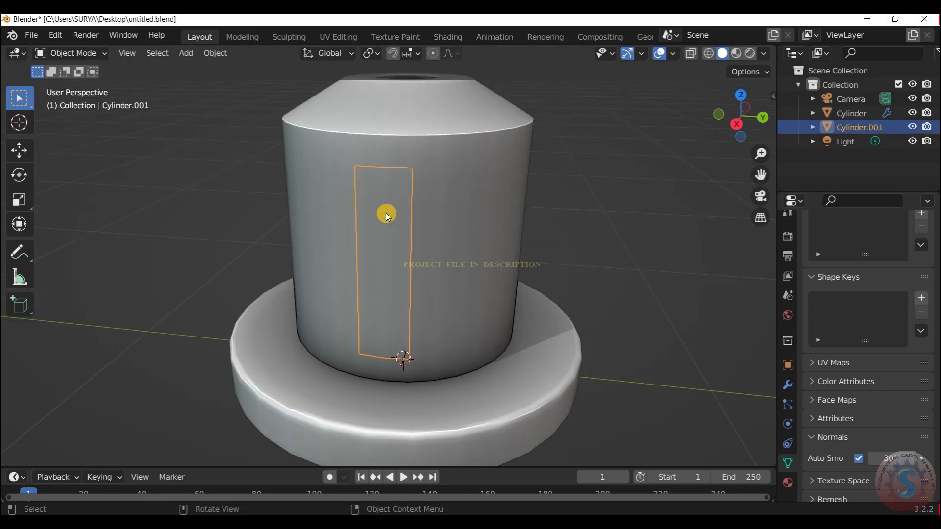
# Examine the separated strip's modifier and mesh data settings.
pyautogui.click(789, 385)
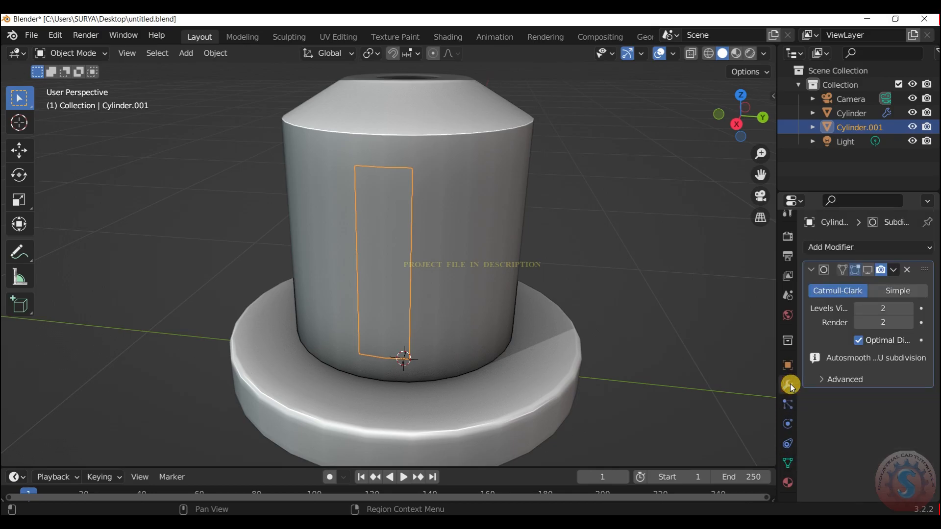
pyautogui.click(788, 463)
pyautogui.click(556, 202)
pyautogui.click(389, 241)
pyautogui.click(404, 200)
pyautogui.click(405, 200)
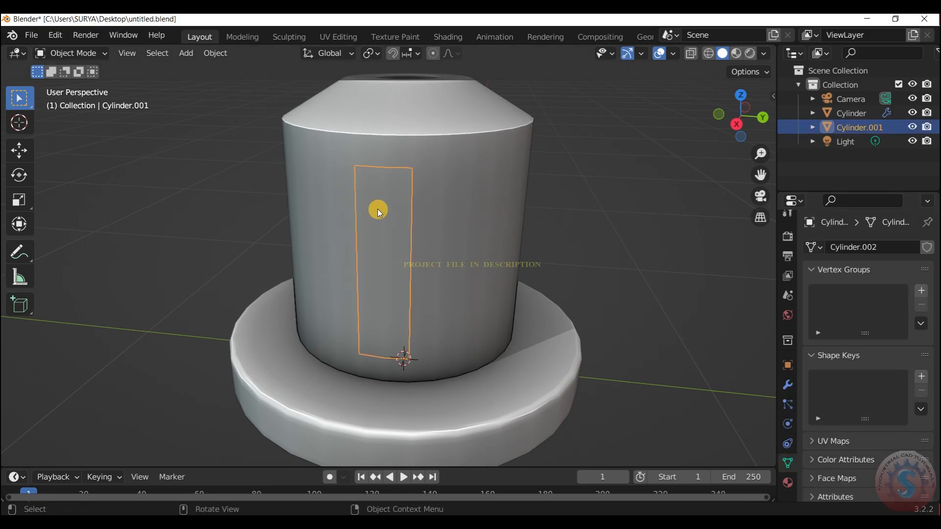
pyautogui.click(788, 483)
pyautogui.click(788, 463)
pyautogui.scroll(1, 794, 425)
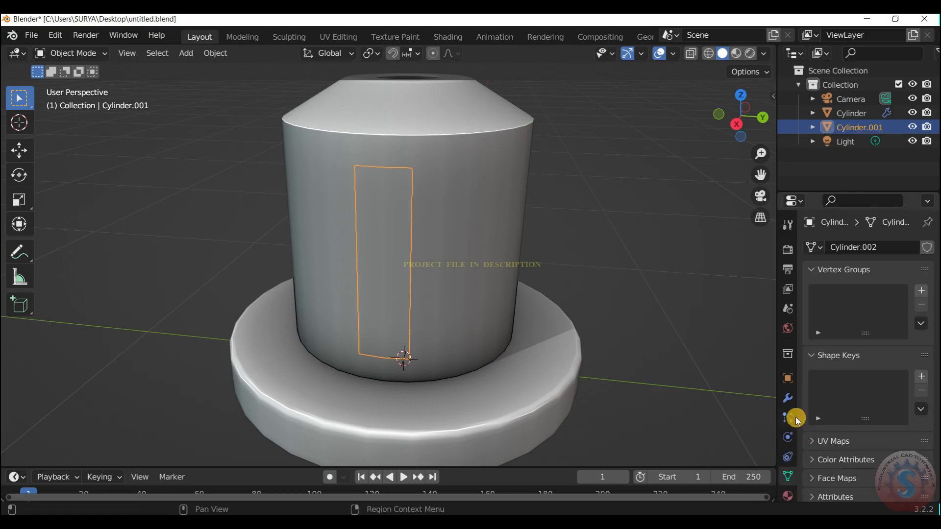
# Turn on viewport display of the Subdivision modifier for both the separated strip and the main cylinder.
pyautogui.click(789, 398)
pyautogui.click(868, 270)
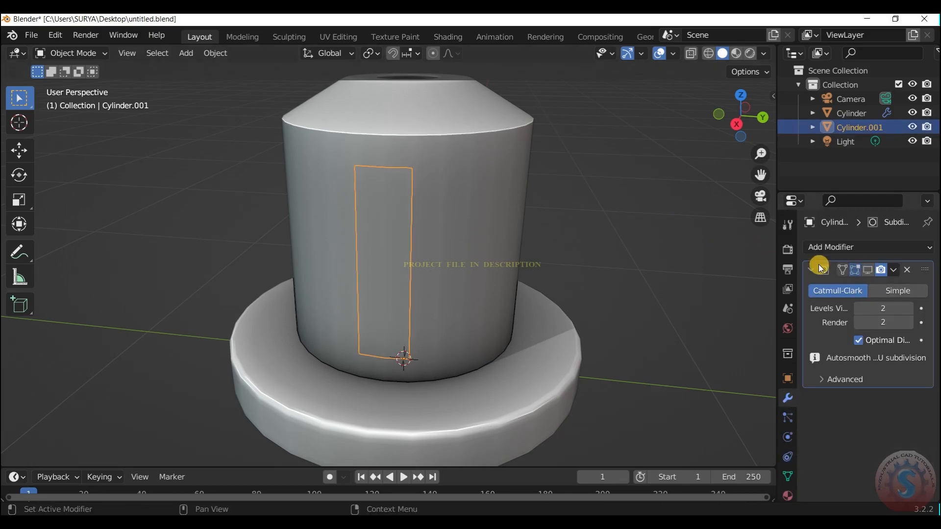
pyautogui.click(601, 222)
pyautogui.click(429, 202)
pyautogui.click(867, 270)
pyautogui.click(602, 235)
pyautogui.click(380, 223)
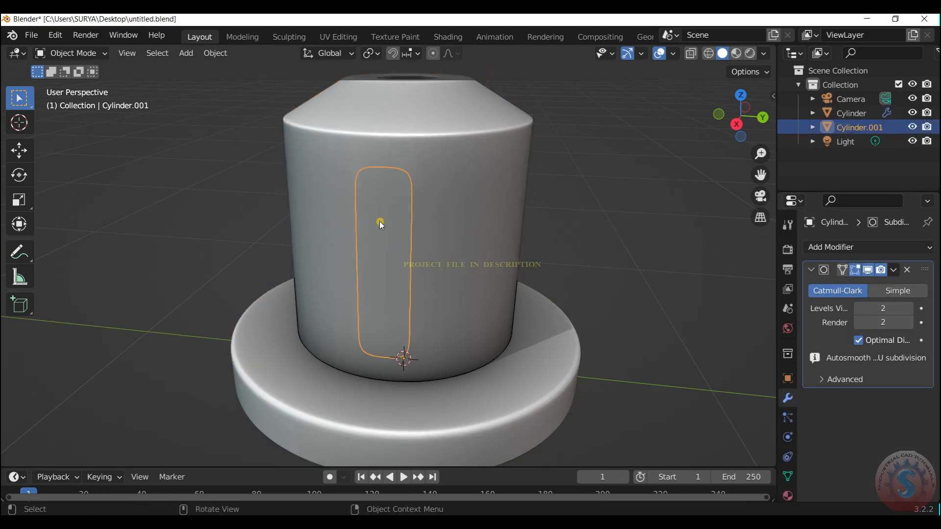
# Select evenly spaced vertical strips of wall faces, two columns wide, around the cylinder's body and separate them into one object.
pyautogui.keyDown('shift'); pyautogui.moveTo(395, 162); pyautogui.dragTo(427, 349); pyautogui.keyUp('shift')
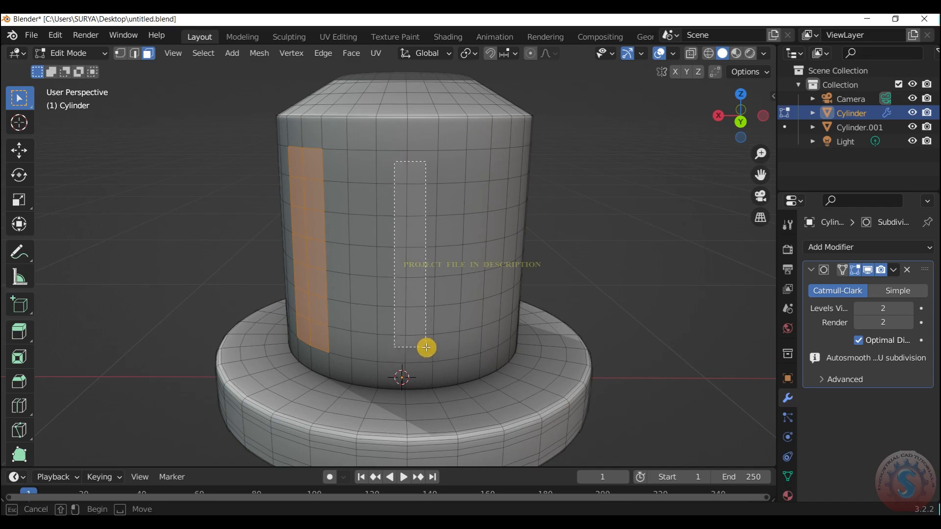
pyautogui.moveTo(740, 116); pyautogui.dragTo(664, 118)
pyautogui.keyDown('shift'); pyautogui.moveTo(369, 152); pyautogui.dragTo(410, 343); pyautogui.keyUp('shift')
pyautogui.moveTo(735, 117); pyautogui.dragTo(664, 117)
pyautogui.keyDown('shift'); pyautogui.moveTo(298, 172); pyautogui.dragTo(336, 343); pyautogui.keyUp('shift')
pyautogui.moveTo(760, 154); pyautogui.dragTo(768, 151)
pyautogui.moveTo(741, 115); pyautogui.dragTo(713, 113)
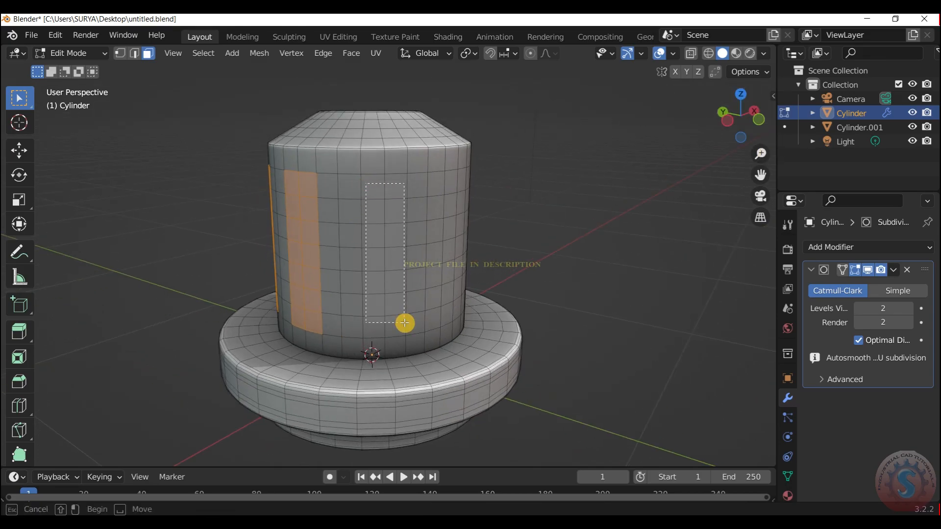
pyautogui.keyDown('shift'); pyautogui.moveTo(405, 323); pyautogui.dragTo(403, 329); pyautogui.keyUp('shift')
pyautogui.moveTo(726, 123); pyautogui.dragTo(669, 121)
pyautogui.keyDown('shift'); pyautogui.moveTo(370, 183); pyautogui.dragTo(399, 322); pyautogui.keyUp('shift')
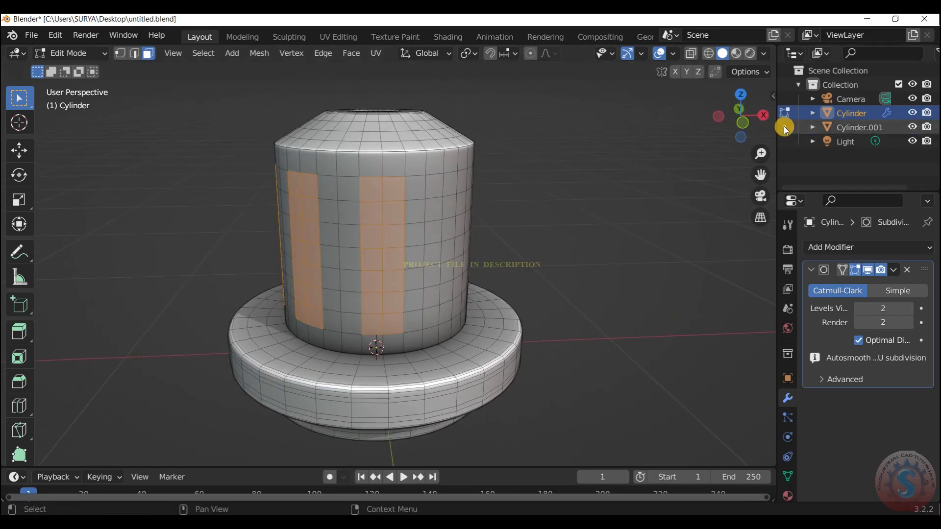
pyautogui.moveTo(750, 123); pyautogui.dragTo(684, 123)
pyautogui.moveTo(750, 121)
pyautogui.mouseDown()
pyautogui.moveTo(732, 117)
pyautogui.moveTo(765, 119)
pyautogui.mouseUp()
pyautogui.press('p')
pyautogui.click(685, 234)
# Return to Object Mode and examine the separated strips around the body.
pyautogui.scroll(-1, 685, 235)
pyautogui.click(72, 53)
pyautogui.click(72, 69)
pyautogui.click(72, 53)
pyautogui.click(75, 85)
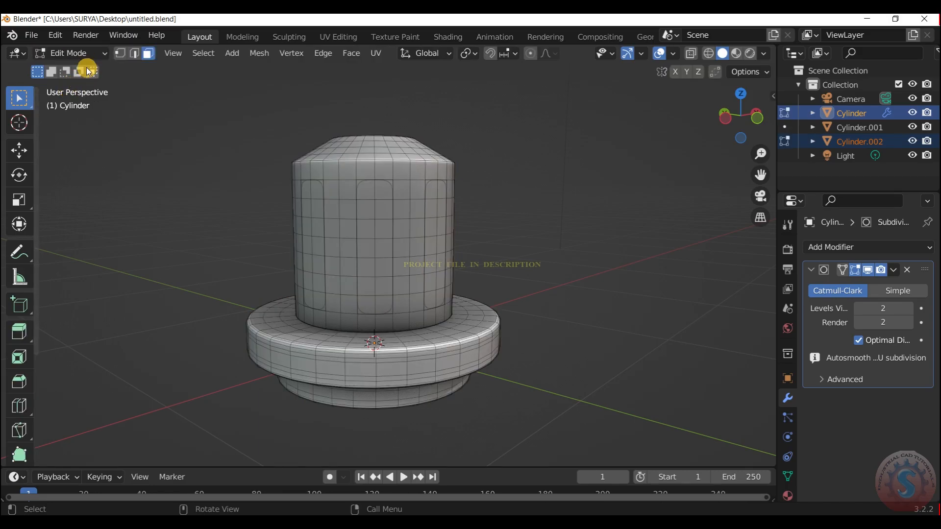
pyautogui.scroll(-2, 219, 162)
pyautogui.scroll(2, 219, 188)
pyautogui.click(69, 52)
pyautogui.click(71, 69)
pyautogui.click(616, 150)
pyautogui.scroll(1, 702, 144)
pyautogui.moveTo(728, 125); pyautogui.dragTo(716, 104)
pyautogui.click(421, 204)
pyautogui.scroll(1, 744, 110)
pyautogui.scroll(-2, 743, 109)
pyautogui.click(563, 186)
# Add a Solidify modifier to the separated wall strips and collapse the settings of both their modifiers.
pyautogui.click(449, 242)
pyautogui.click(867, 247)
pyautogui.click(679, 483)
pyautogui.click(811, 397)
pyautogui.click(811, 270)
pyautogui.scroll(2, 721, 118)
pyautogui.moveTo(735, 110); pyautogui.dragTo(652, 110)
pyautogui.click(648, 160)
pyautogui.scroll(-1, 705, 123)
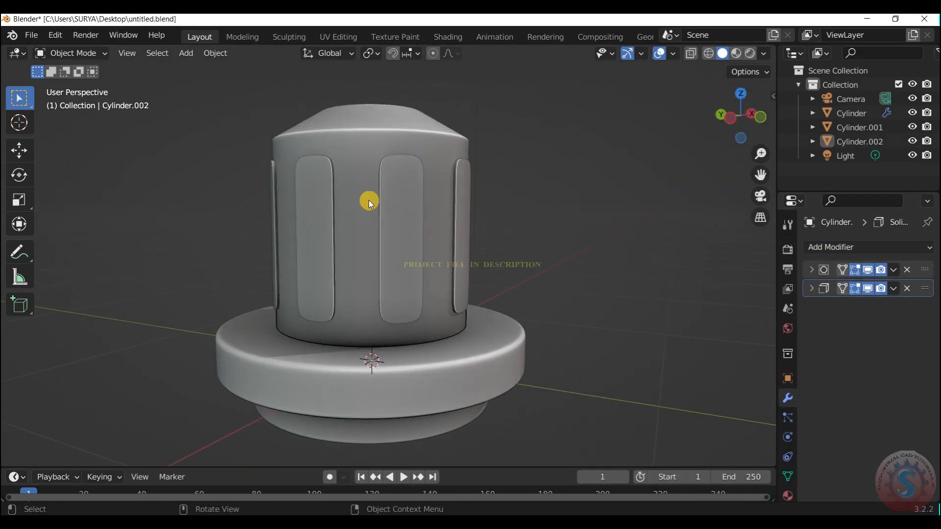
# Examine the wall strips' Solidify settings and their thickness around the body from several angles.
pyautogui.click(407, 206)
pyautogui.click(812, 288)
pyautogui.scroll(-2, 830, 383)
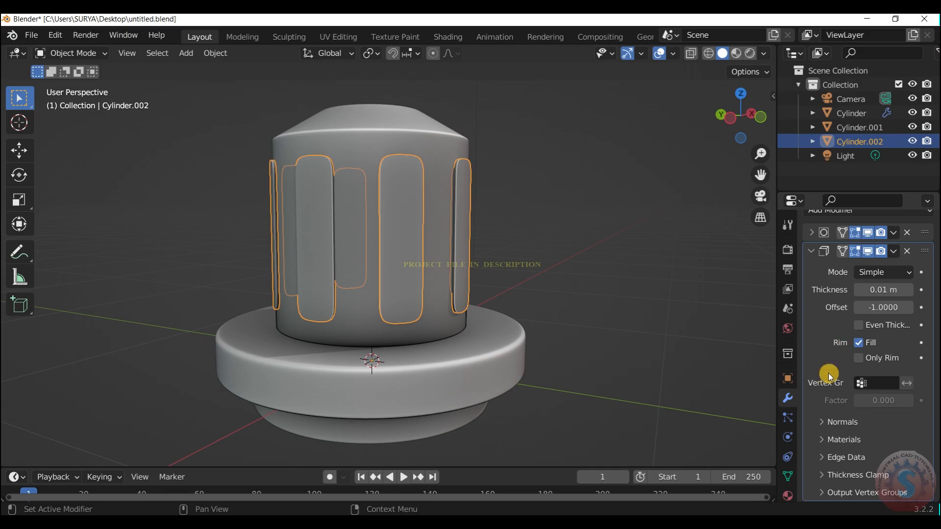
pyautogui.scroll(2, 862, 355)
pyautogui.moveTo(740, 118); pyautogui.dragTo(726, 100)
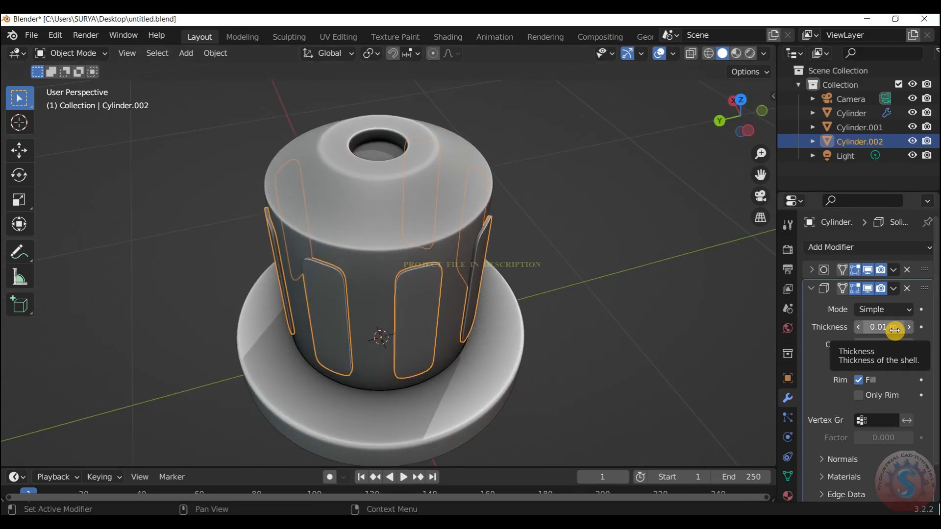
pyautogui.click(631, 224)
pyautogui.scroll(-3, 733, 108)
pyautogui.press('KP_0')
pyautogui.click(728, 106)
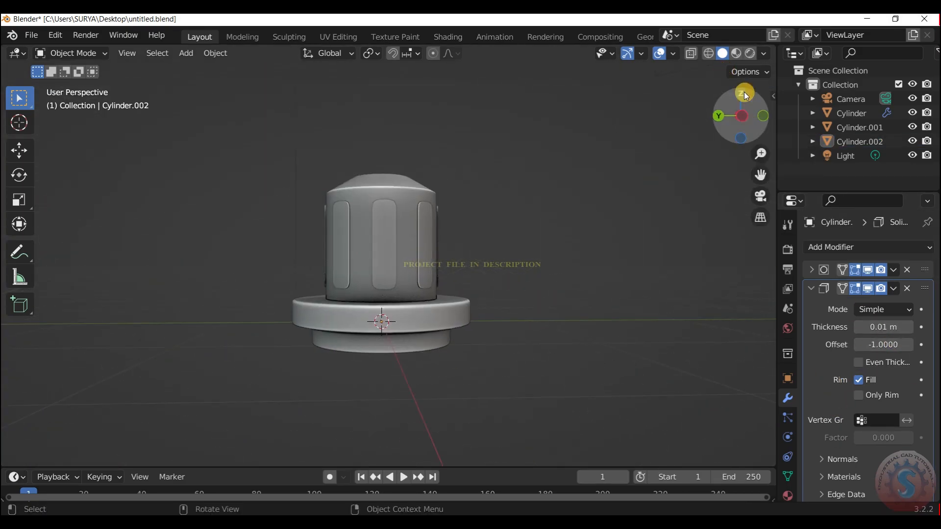
pyautogui.moveTo(744, 90); pyautogui.dragTo(738, 114)
pyautogui.scroll(4, 738, 114)
pyautogui.click(451, 228)
pyautogui.press('x')
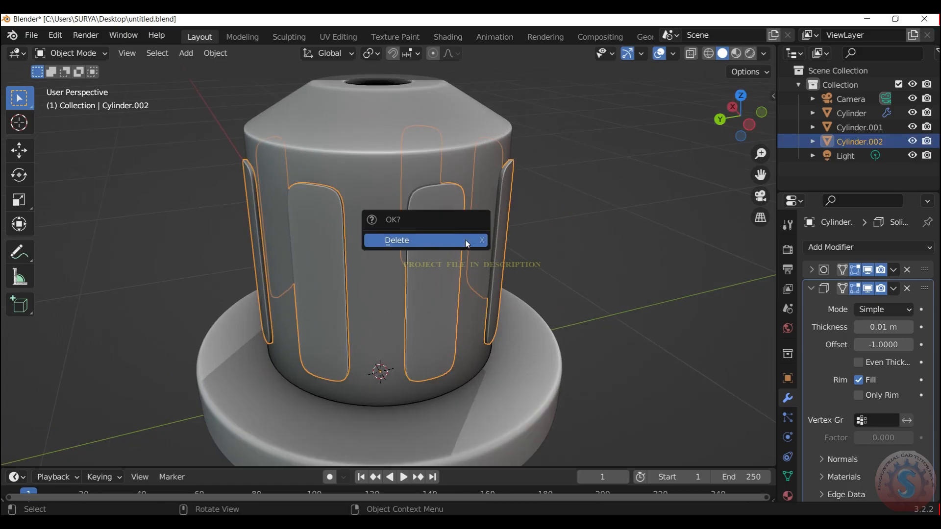
pyautogui.click(466, 240)
pyautogui.scroll(-2, 606, 190)
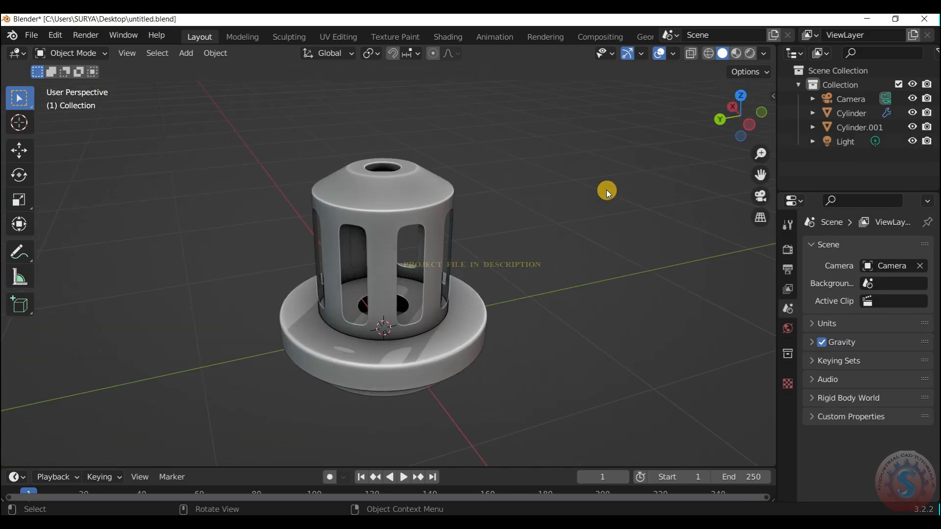
pyautogui.scroll(1, 548, 159)
pyautogui.scroll(-2, 665, 122)
pyautogui.hotkey('ctrl', 'z')
pyautogui.scroll(1, 423, 260)
pyautogui.click(590, 190)
pyautogui.scroll(-1, 590, 190)
pyautogui.moveTo(726, 138); pyautogui.dragTo(719, 124)
pyautogui.click(443, 231)
pyautogui.click(529, 205)
pyautogui.scroll(-1, 590, 190)
pyautogui.click(423, 235)
pyautogui.press('Delete')
pyautogui.scroll(3, 557, 207)
pyautogui.hotkey('ctrl', 'z')
pyautogui.click(558, 207)
pyautogui.scroll(-2, 566, 207)
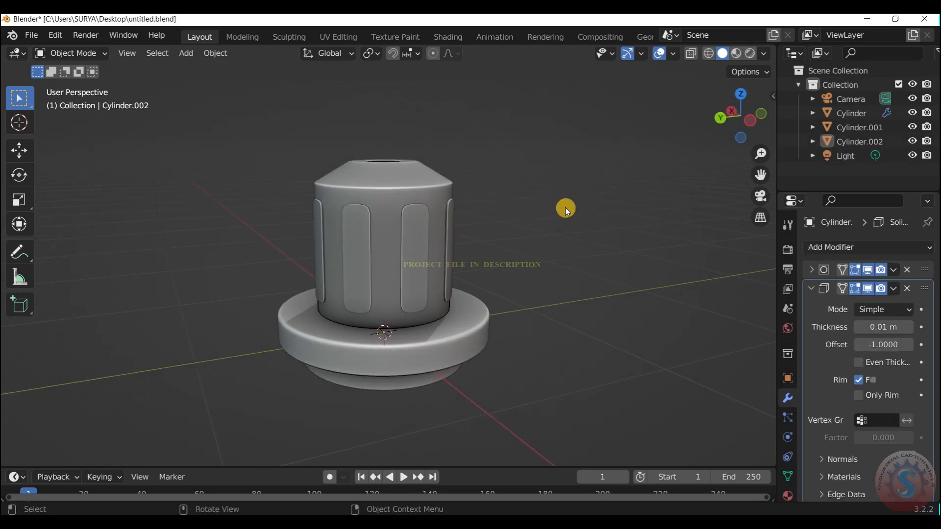
# Save the file, delete a panel strip from the body, and undo the deletion.
pyautogui.hotkey('ctrl', 's')
pyautogui.click(419, 230)
pyautogui.press('Delete')
pyautogui.hotkey('ctrl', 'z')
pyautogui.hotkey('ctrl', 'z')
# Scale all the cylinder parts together by a factor of about 2.13 in camera view and lower them along the Z axis.
pyautogui.scroll(-3, 752, 119)
pyautogui.press('KP_0')
pyautogui.scroll(1, 337, 214)
pyautogui.moveTo(336, 214); pyautogui.dragTo(414, 307)
pyautogui.scroll(2, 414, 307)
pyautogui.press('s')
pyautogui.click(504, 324)
pyautogui.press('g')
pyautogui.press('z')
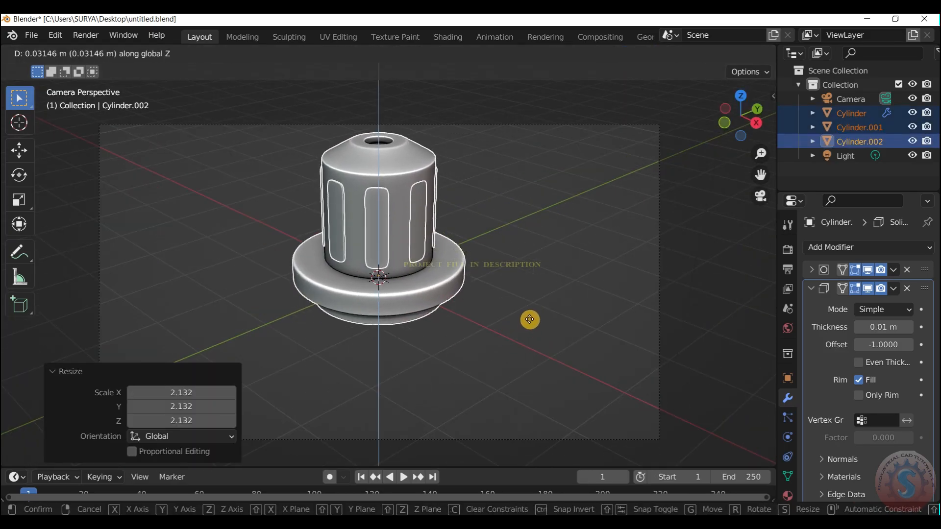
pyautogui.click(478, 368)
pyautogui.scroll(-2, 552, 207)
pyautogui.click(552, 207)
pyautogui.scroll(3, 406, 322)
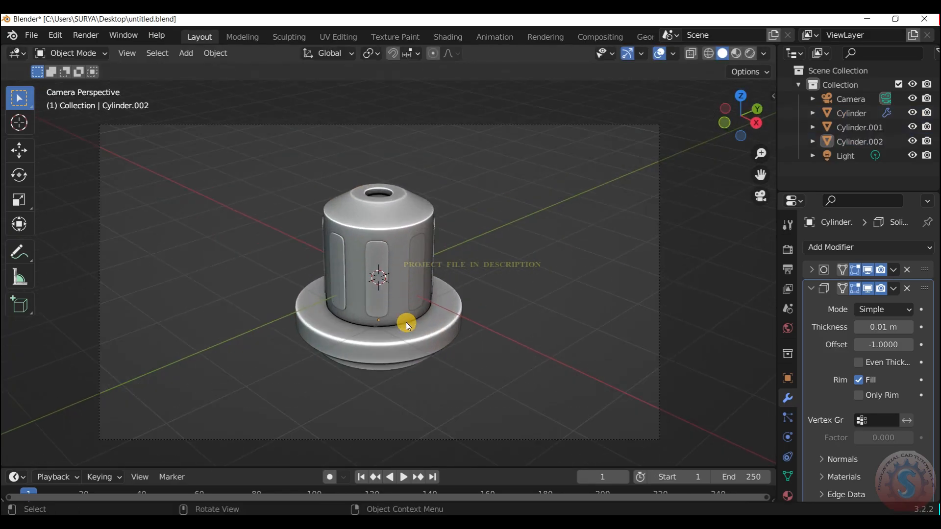
# Review the Subdivision and Solidify settings of the panel strips and collapse both modifiers again.
pyautogui.moveTo(748, 172); pyautogui.dragTo(658, 202)
pyautogui.moveTo(657, 202); pyautogui.dragTo(637, 211, button='middle')
pyautogui.click(422, 254)
pyautogui.click(841, 247)
pyautogui.click(644, 483)
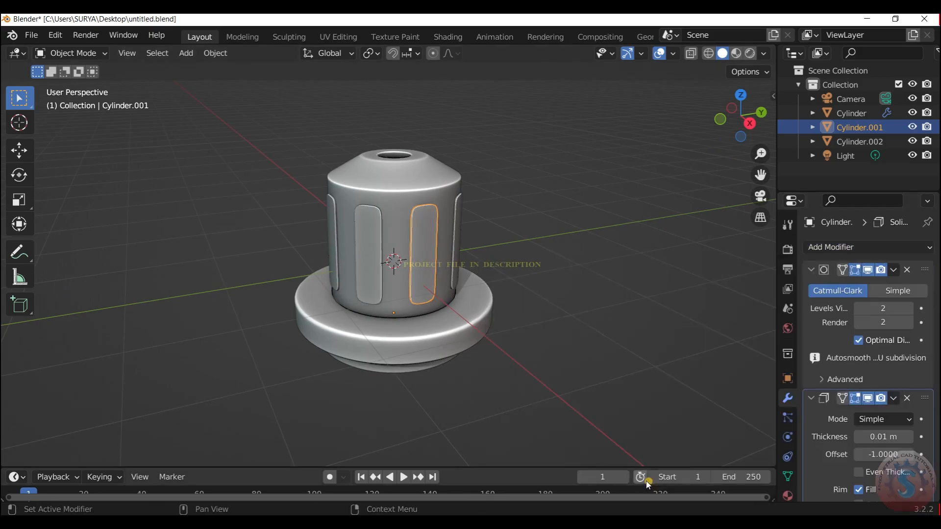
pyautogui.click(654, 322)
pyautogui.scroll(-2, 654, 322)
pyautogui.click(812, 398)
pyautogui.click(812, 270)
# Add a loop cut near the lower rim of the cylinder's bottom section and return to Object Mode.
pyautogui.scroll(4, 516, 181)
pyautogui.moveTo(740, 116); pyautogui.dragTo(713, 177)
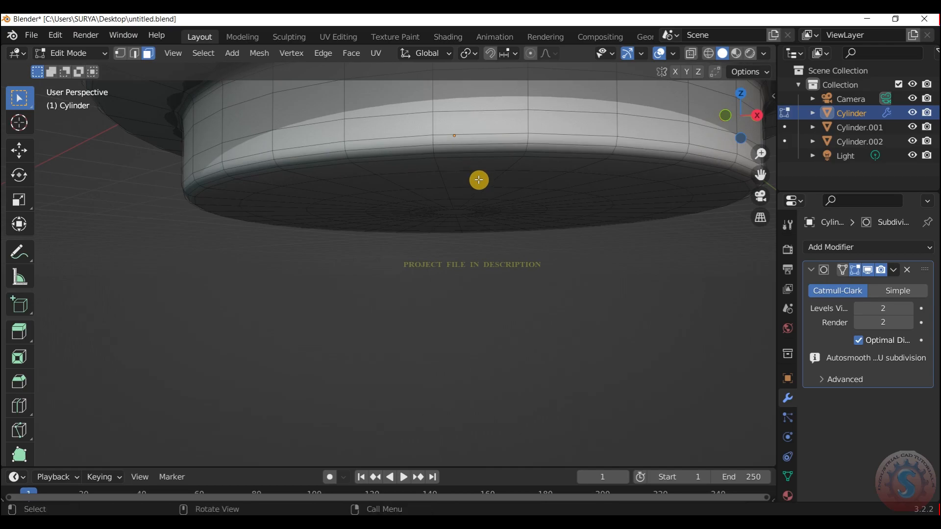
pyautogui.hotkey('ctrl', 'r')
pyautogui.click(434, 147)
pyautogui.click(434, 147)
pyautogui.scroll(-4, 434, 147)
pyautogui.moveTo(747, 117); pyautogui.dragTo(686, 145)
pyautogui.click(147, 53)
pyautogui.click(71, 53)
pyautogui.click(69, 70)
pyautogui.click(531, 349)
# Examine the underside of the flange and base from below.
pyautogui.scroll(-3, 602, 207)
pyautogui.scroll(-2, 422, 223)
pyautogui.click(436, 222)
pyautogui.click(686, 146)
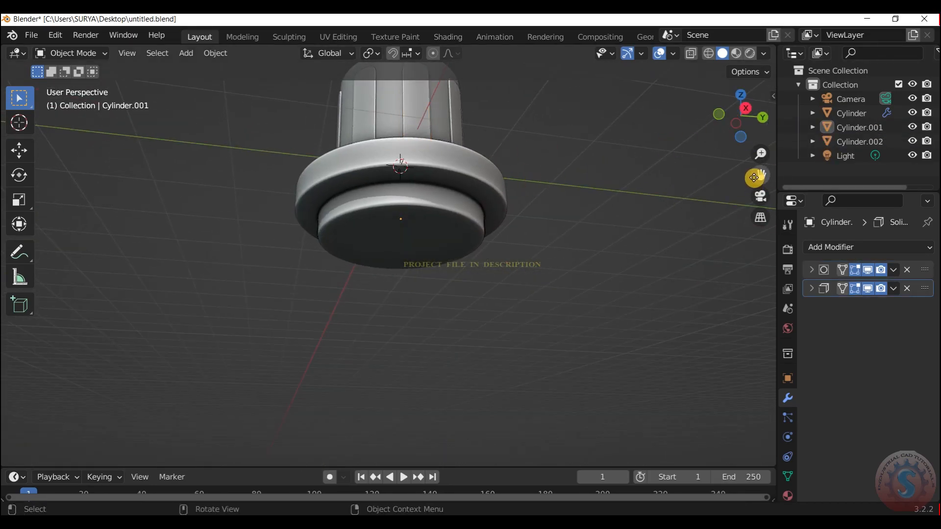
pyautogui.moveTo(760, 175); pyautogui.dragTo(759, 255)
pyautogui.scroll(2, 657, 174)
pyautogui.click(71, 53)
pyautogui.click(67, 84)
pyautogui.moveTo(740, 116); pyautogui.dragTo(740, 41)
pyautogui.click(71, 53)
pyautogui.click(74, 70)
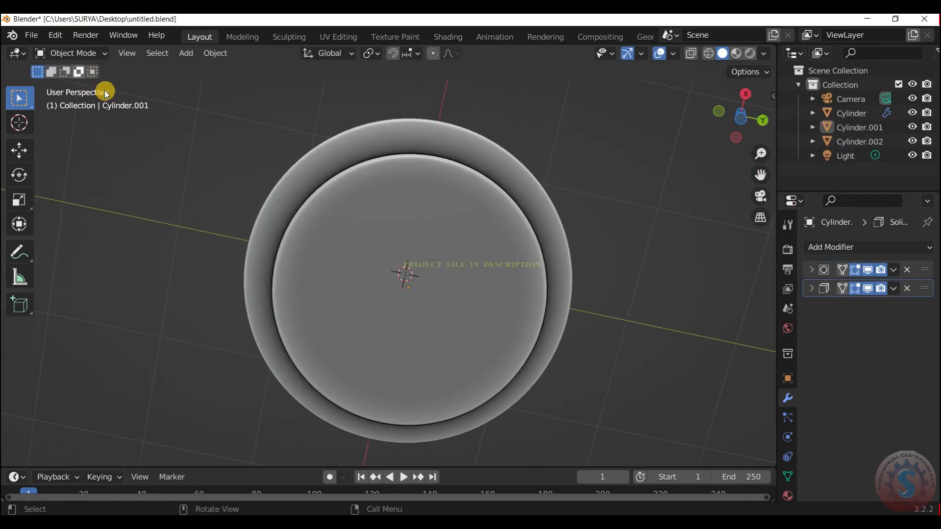
# Hide the cylinder's subdivision in the viewport, make a small central opening in its underside in Edit Mode, and return to Object Mode.
pyautogui.click(539, 201)
pyautogui.click(867, 270)
pyautogui.click(71, 53)
pyautogui.click(71, 85)
pyautogui.moveTo(740, 117); pyautogui.dragTo(696, 192)
pyautogui.click(49, 56)
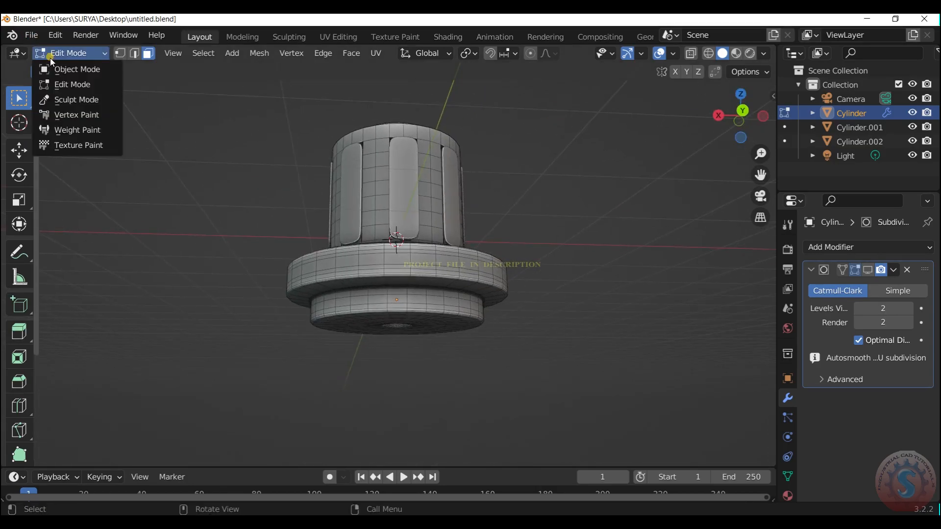
pyautogui.click(73, 70)
# Turn the cylinder's Subdivision viewport display back on and save the file.
pyautogui.click(539, 146)
pyautogui.click(461, 211)
pyautogui.click(870, 271)
pyautogui.click(615, 187)
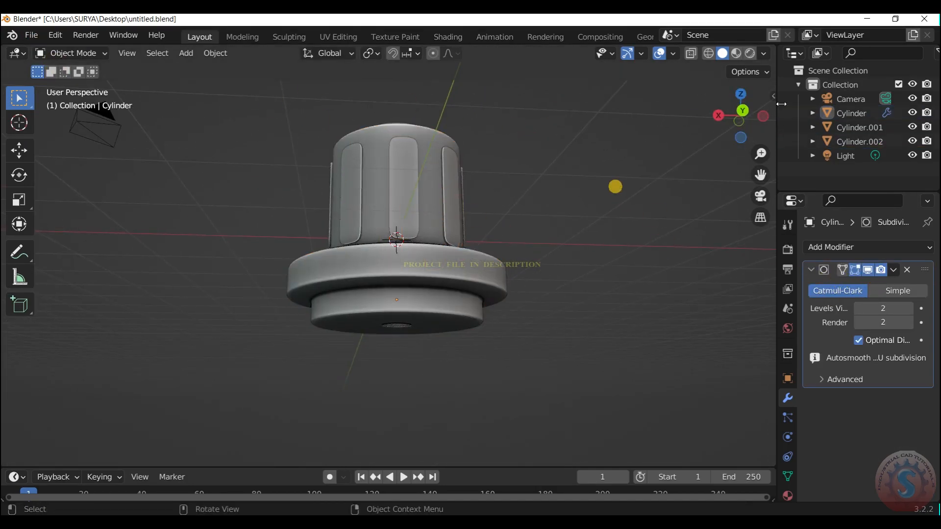
pyautogui.moveTo(740, 116); pyautogui.dragTo(705, 171)
pyautogui.hotkey('ctrl', 's')
pyautogui.click(33, 36)
pyautogui.click(53, 128)
# Examine the smoothed model closely from the camera view and other angles.
pyautogui.scroll(1, 450, 292)
pyautogui.press('KP_0')
pyautogui.scroll(-1, 457, 259)
pyautogui.scroll(3, 472, 226)
pyautogui.scroll(-5, 465, 245)
pyautogui.scroll(3, 441, 309)
pyautogui.moveTo(740, 115); pyautogui.dragTo(765, 206)
pyautogui.scroll(8, 387, 262)
pyautogui.scroll(-5, 387, 262)
pyautogui.press('KP_0')
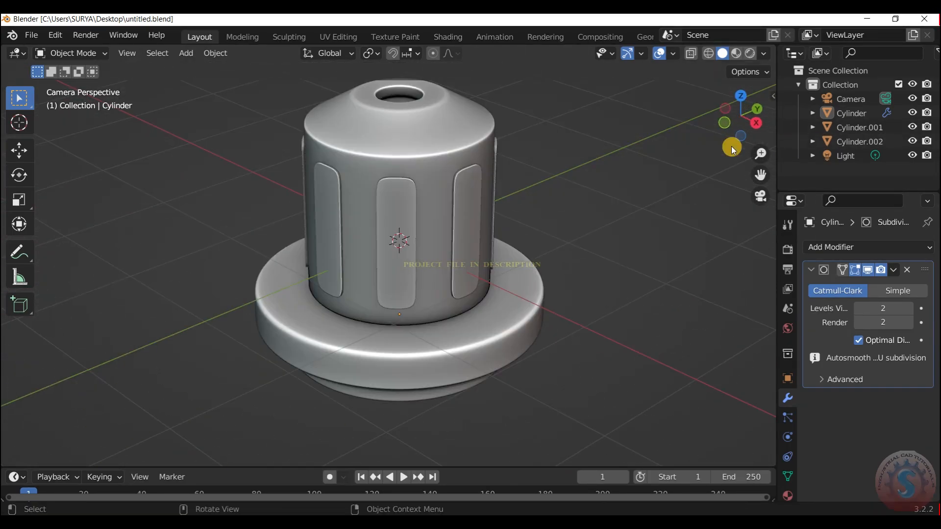
pyautogui.scroll(1, 462, 241)
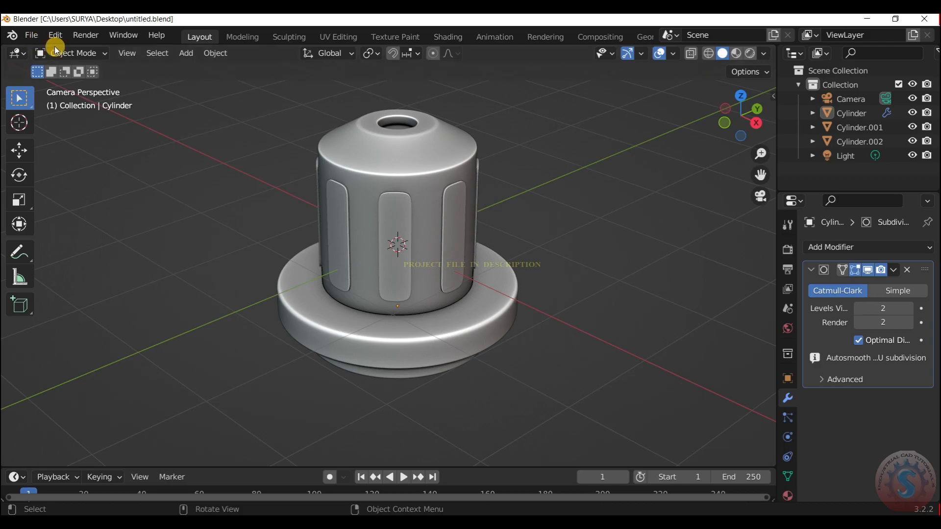
# Try to extrude and scale a ring of faces around the tapered top in Edit Mode, and return to Object Mode.
pyautogui.press('Tab')
pyautogui.moveTo(763, 175); pyautogui.dragTo(421, 248)
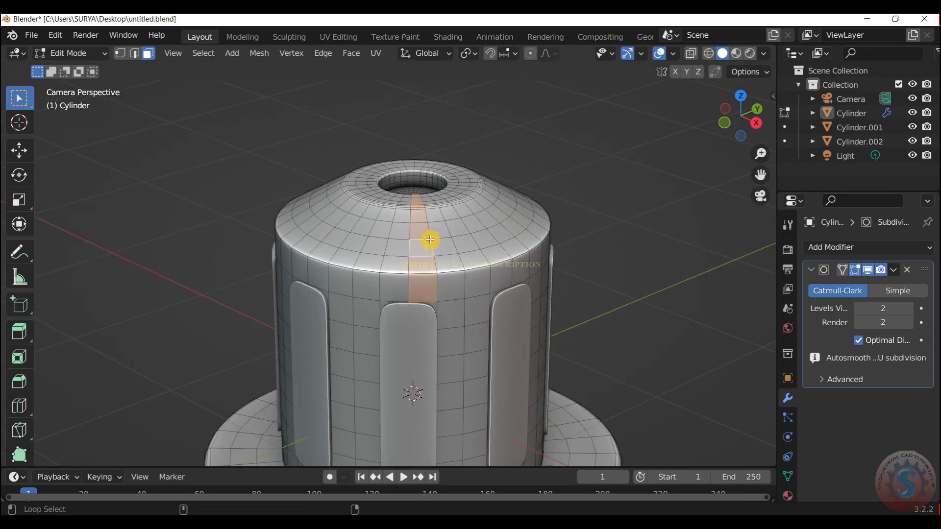
pyautogui.scroll(1, 386, 229)
pyautogui.press('e')
pyautogui.press('s')
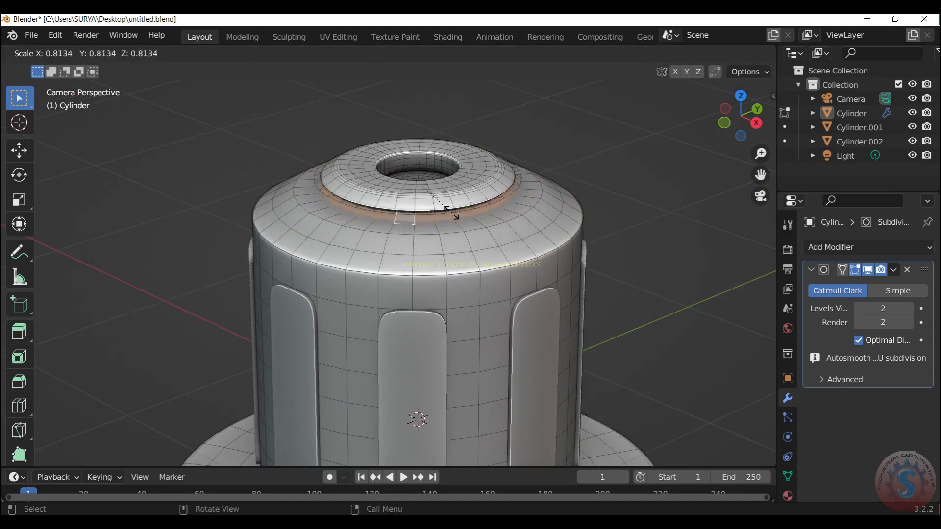
pyautogui.rightClick(462, 212)
pyautogui.scroll(1, 492, 184)
pyautogui.press('s')
pyautogui.click(531, 185)
pyautogui.press('s')
pyautogui.click(581, 134)
pyautogui.scroll(-5, 536, 144)
pyautogui.moveTo(577, 130); pyautogui.dragTo(578, 169, button='middle')
pyautogui.scroll(3, 588, 157)
pyautogui.click(653, 160)
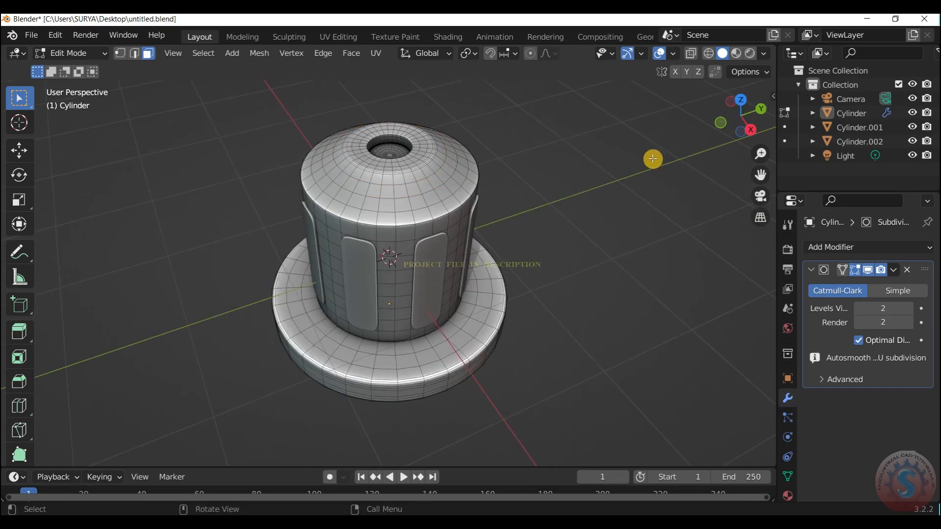
pyautogui.press('Tab')
# Frame the complete model in camera view and save the file.
pyautogui.scroll(5, 567, 133)
pyautogui.moveTo(740, 91); pyautogui.dragTo(739, 132)
pyautogui.scroll(-3, 676, 175)
pyautogui.press('KP_0')
pyautogui.scroll(-8, 477, 193)
pyautogui.moveTo(760, 175); pyautogui.dragTo(776, 71)
pyautogui.hotkey('ctrl', 's')
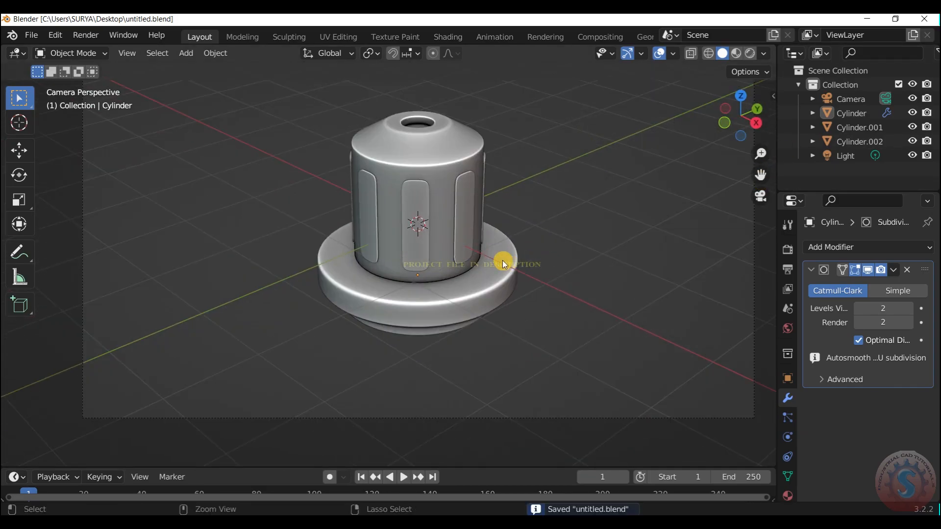
pyautogui.scroll(2, 507, 261)
pyautogui.moveTo(761, 175); pyautogui.dragTo(712, 241)
pyautogui.scroll(-5, 452, 193)
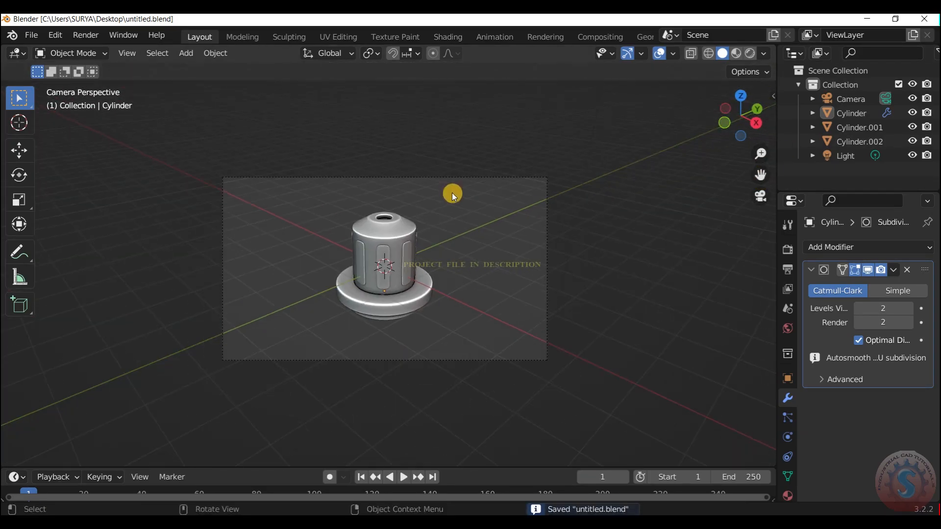
pyautogui.scroll(5, 452, 192)
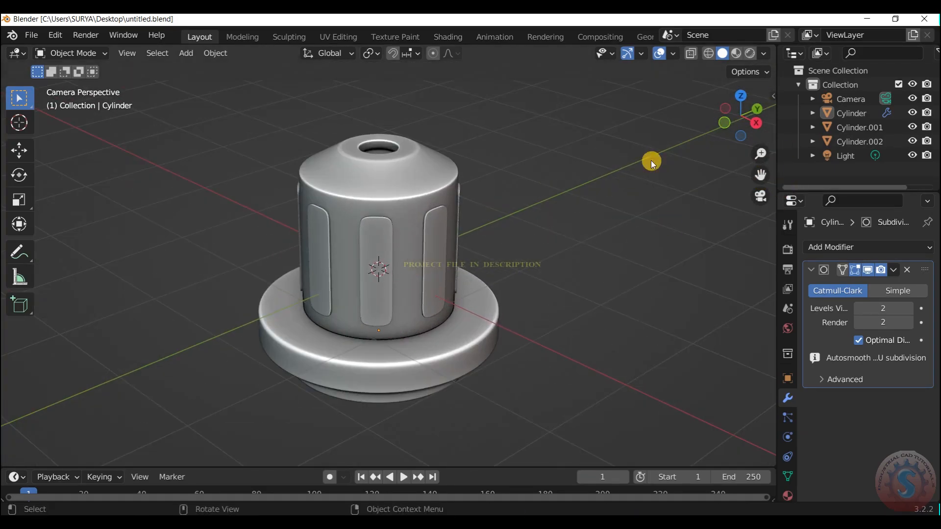
pyautogui.scroll(-2, 405, 192)
pyautogui.click(31, 35)
pyautogui.click(50, 129)
# Switch the viewport lighting to MatCap with the shiny metallic sphere.
pyautogui.scroll(-2, 281, 300)
pyautogui.click(763, 53)
pyautogui.click(736, 167)
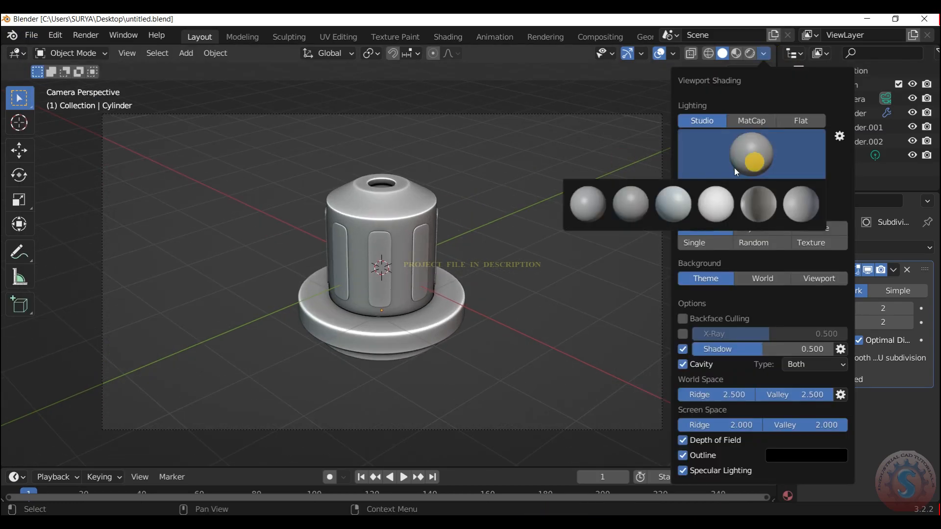
pyautogui.click(504, 289)
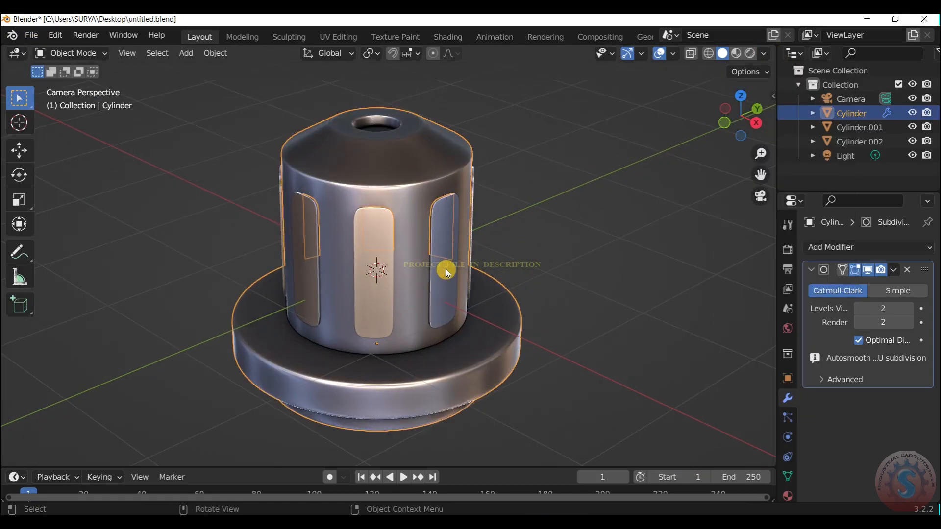
pyautogui.click(445, 269)
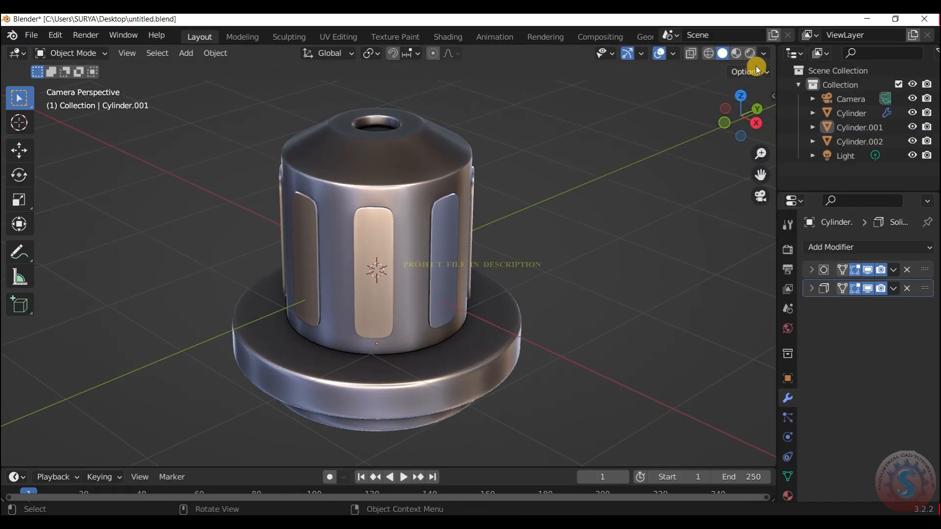
# Preview the model with the rainbow normal MatCap and the white MatCap.
pyautogui.click(764, 53)
pyautogui.moveTo(753, 120)
pyautogui.mouseDown()
pyautogui.moveTo(739, 64)
pyautogui.moveTo(779, 147)
pyautogui.mouseUp()
pyautogui.click(763, 53)
pyautogui.click(763, 149)
pyautogui.click(760, 206)
pyautogui.click(761, 154)
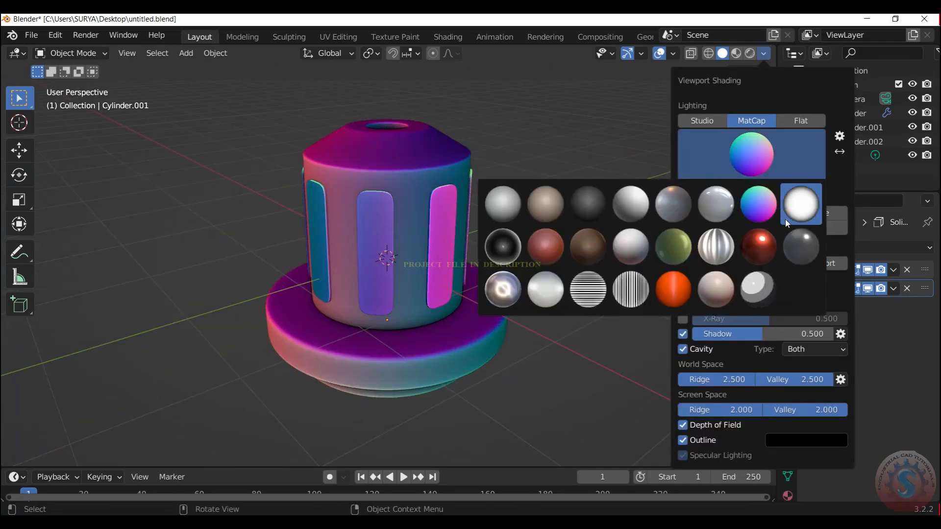
pyautogui.click(797, 209)
# Preview the glossy red MatCap and view the model from a lower side angle.
pyautogui.click(761, 155)
pyautogui.click(760, 247)
pyautogui.click(751, 155)
pyautogui.click(543, 220)
pyautogui.scroll(2, 746, 114)
pyautogui.moveTo(746, 114)
pyautogui.mouseDown()
pyautogui.moveTo(613, 114)
pyautogui.moveTo(583, 169)
pyautogui.moveTo(855, 15)
pyautogui.moveTo(711, 108)
pyautogui.mouseUp()
pyautogui.scroll(-2, 748, 122)
pyautogui.scroll(-2, 758, 116)
# Preview the randomly coloured parts with the white, rainbow normal and brushed-metal MatCaps.
pyautogui.click(763, 53)
pyautogui.click(755, 153)
pyautogui.click(799, 205)
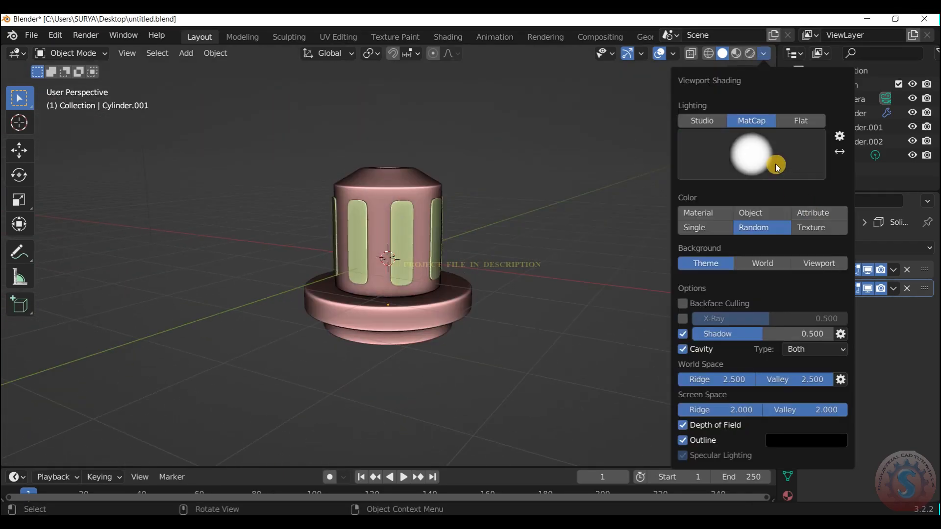
pyautogui.click(780, 171)
pyautogui.click(758, 204)
pyautogui.click(750, 142)
pyautogui.click(669, 210)
# Preview the dark grey, horizontally striped and pale pink MatCaps on the model.
pyautogui.click(745, 162)
pyautogui.click(592, 209)
pyautogui.click(745, 162)
pyautogui.click(592, 282)
pyautogui.click(735, 168)
pyautogui.click(713, 284)
# Apply the glossy red MatCap and view the model up close and through the camera.
pyautogui.click(756, 148)
pyautogui.click(759, 245)
pyautogui.scroll(4, 722, 97)
pyautogui.moveTo(740, 111); pyautogui.dragTo(691, 176)
pyautogui.scroll(-3, 745, 118)
pyautogui.press('KP_0')
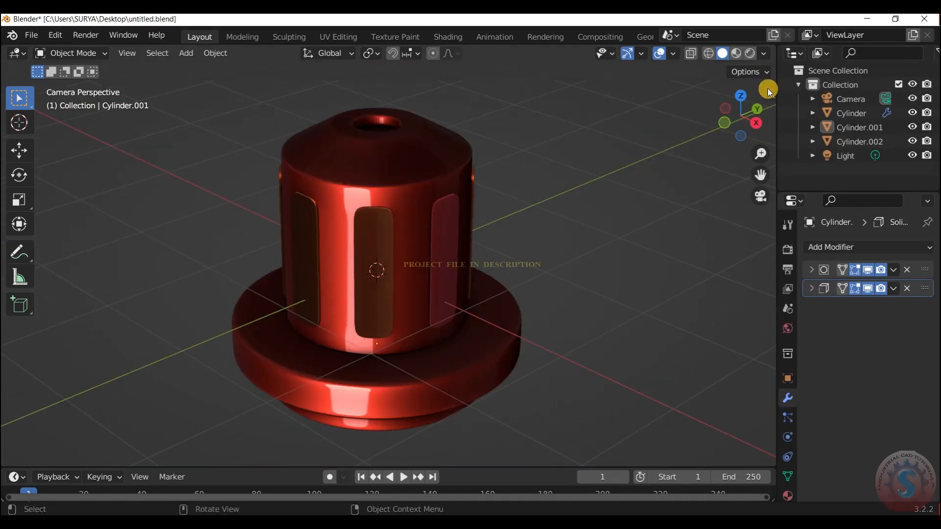
# Set the viewport shading color to Object with the shiny metallic MatCap in use.
pyautogui.moveTo(749, 106); pyautogui.dragTo(642, 86)
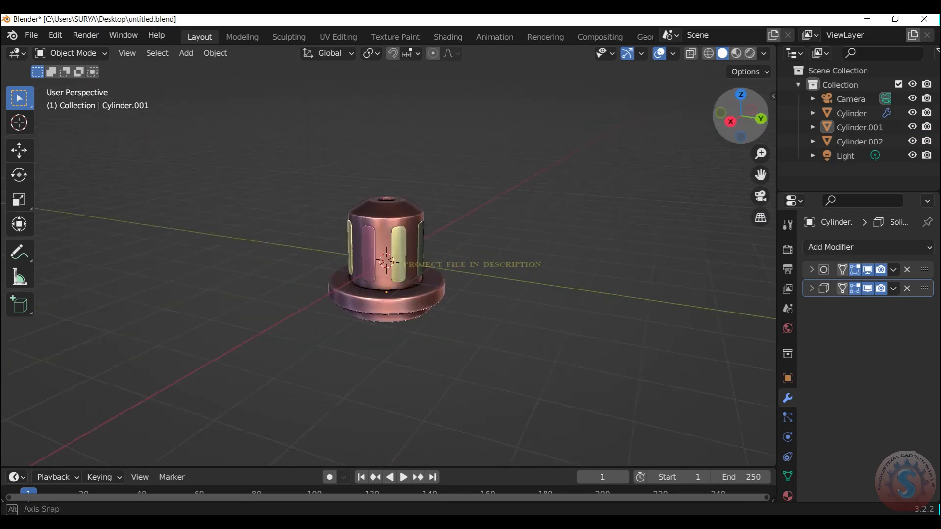
pyautogui.scroll(4, 749, 106)
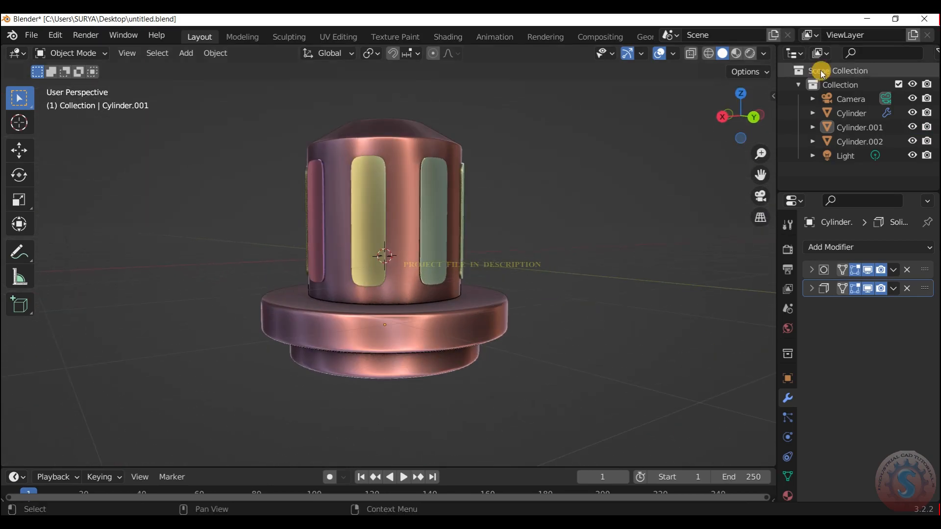
pyautogui.click(764, 54)
pyautogui.click(750, 213)
# Preview the green and pale pink MatCaps on the model from several distances.
pyautogui.click(751, 153)
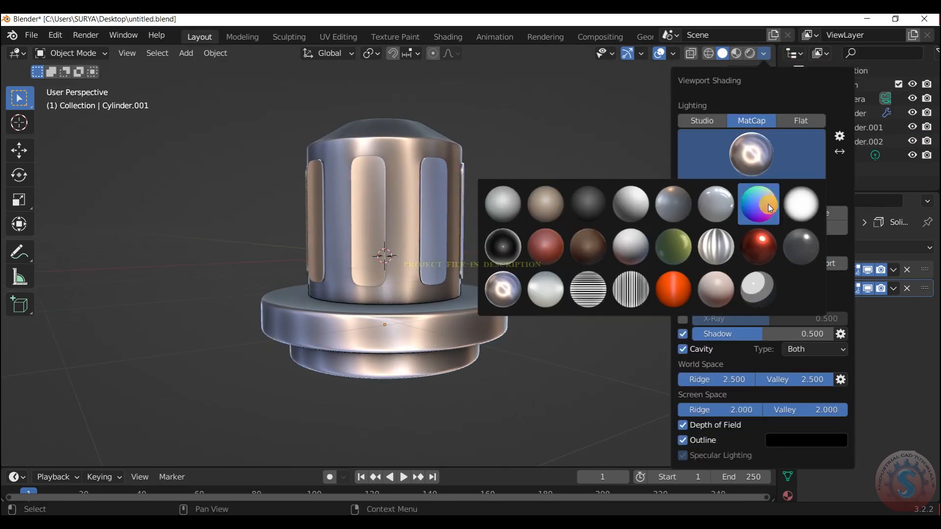
pyautogui.click(668, 246)
pyautogui.click(757, 137)
pyautogui.click(718, 293)
pyautogui.scroll(4, 598, 205)
pyautogui.moveTo(741, 116)
pyautogui.mouseDown()
pyautogui.moveTo(740, 167)
pyautogui.moveTo(686, 74)
pyautogui.moveTo(750, 58)
pyautogui.moveTo(754, 103)
pyautogui.moveTo(740, 105)
pyautogui.moveTo(749, 104)
pyautogui.mouseUp()
pyautogui.scroll(-4, 755, 103)
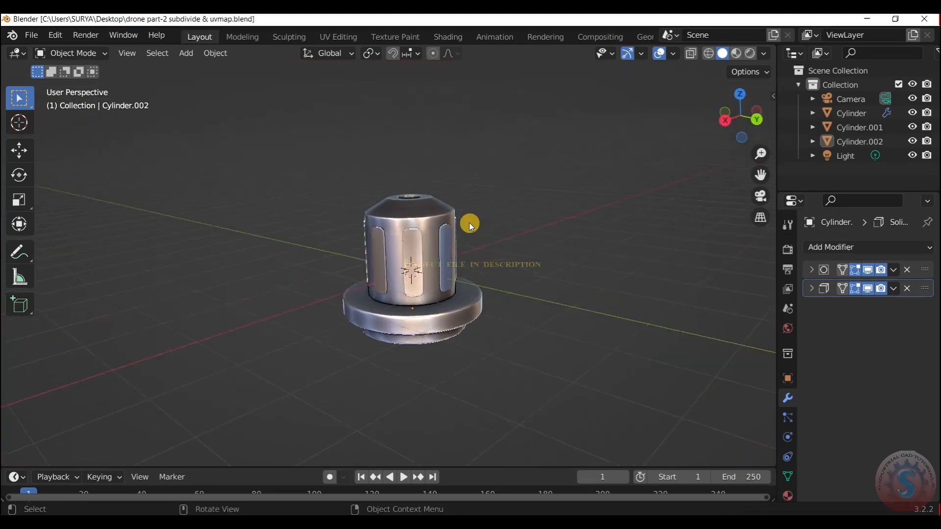
# Switch to the Shading workspace and create a new material on the main cylinder body.
pyautogui.press('KP_0')
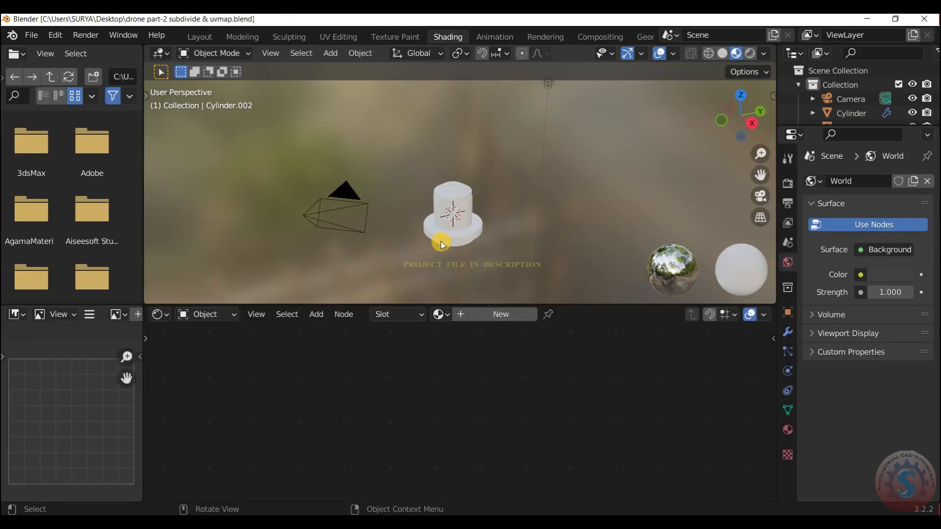
pyautogui.scroll(4, 445, 231)
pyautogui.moveTo(764, 172); pyautogui.dragTo(772, 107)
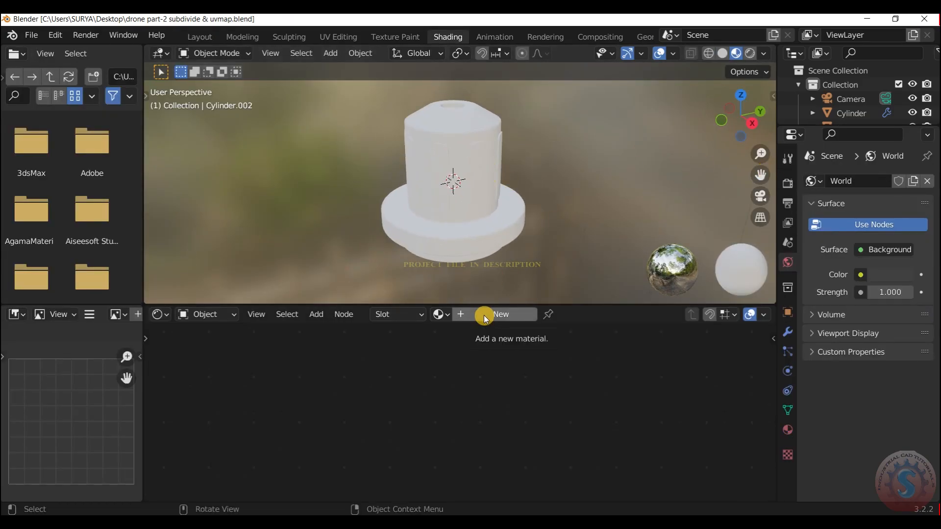
pyautogui.click(487, 175)
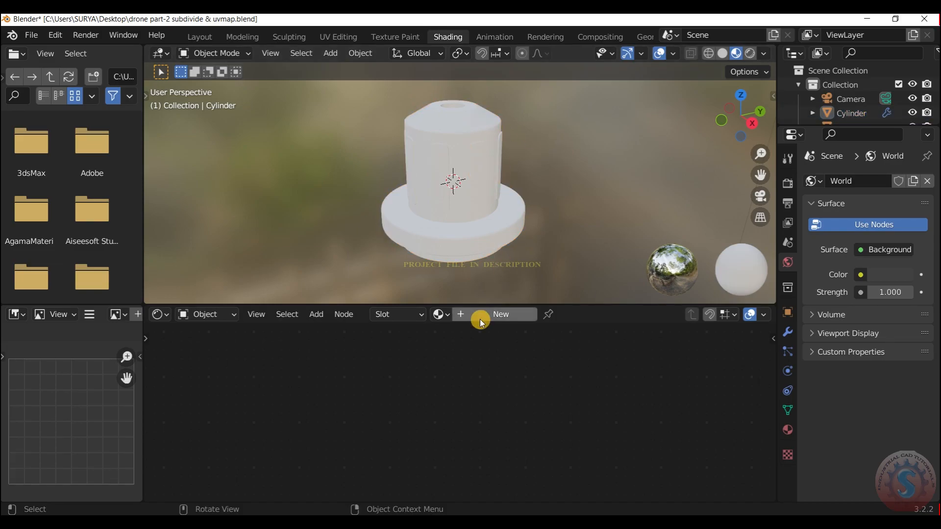
pyautogui.click(519, 316)
pyautogui.hotkey('ctrl', 'shift', 't')
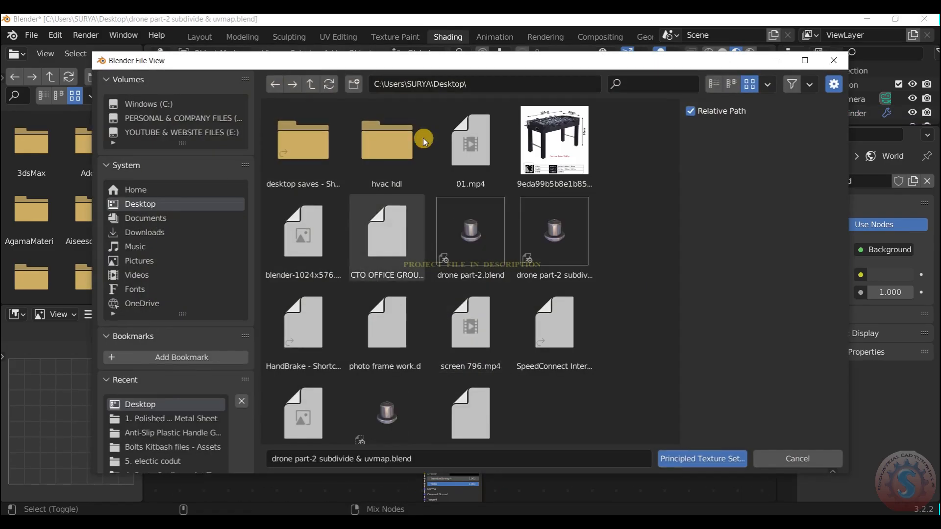
pyautogui.press('Escape')
pyautogui.rightClick(338, 374)
pyautogui.rightClick(355, 373)
# Add an Image Texture node beside the Principled BSDF and connect its Color output to the Base Color input.
pyautogui.hotkey('shift', 'a')
pyautogui.click(354, 341)
pyautogui.write('ima')
pyautogui.click(369, 366)
pyautogui.click(349, 401)
pyautogui.scroll(4, 384, 388)
pyautogui.moveTo(369, 379); pyautogui.dragTo(412, 361)
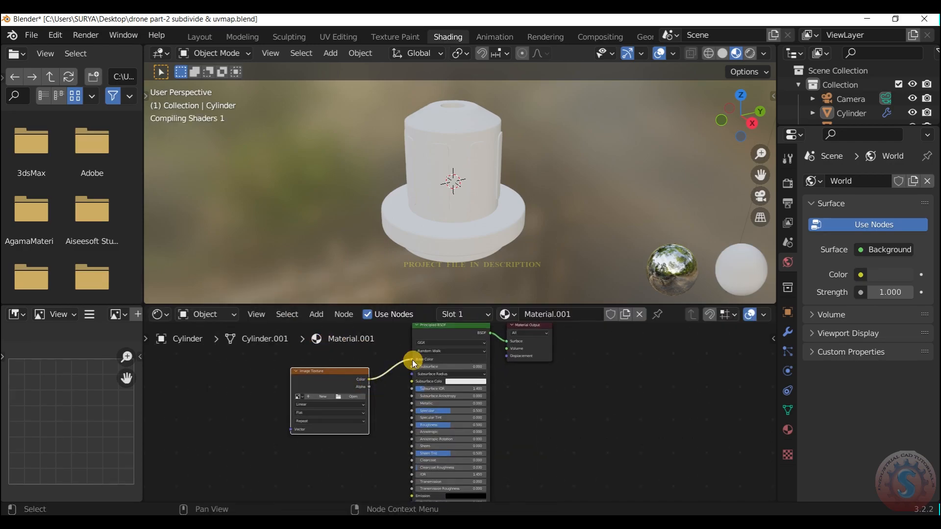